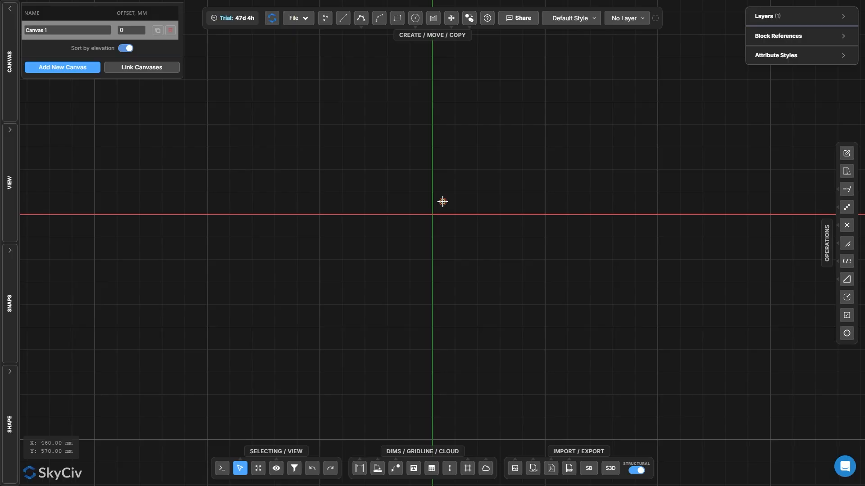
Place points at (-5000, 5000), (-5000, 0), (0, 0) and (0, -5000) on the grid
key("p")
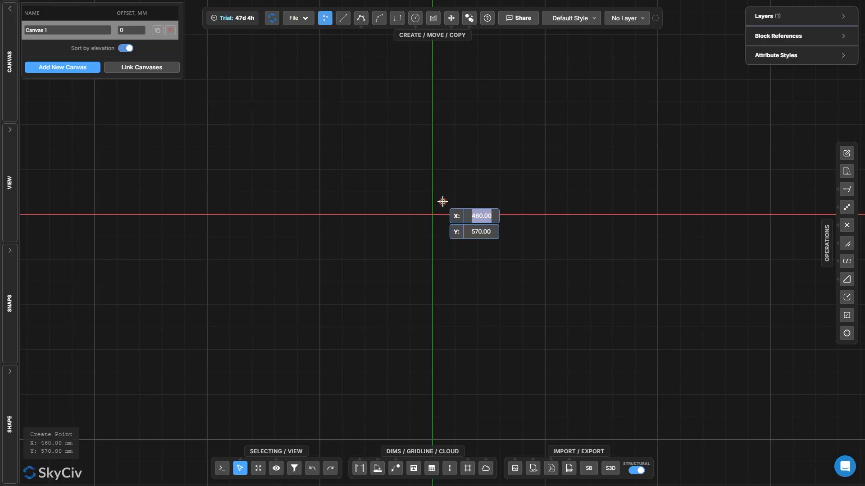
left_click(10, 282)
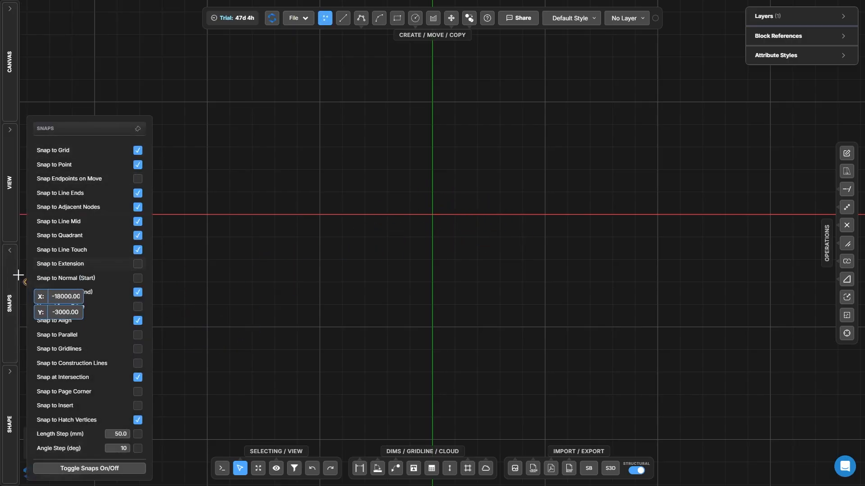
left_click(17, 276)
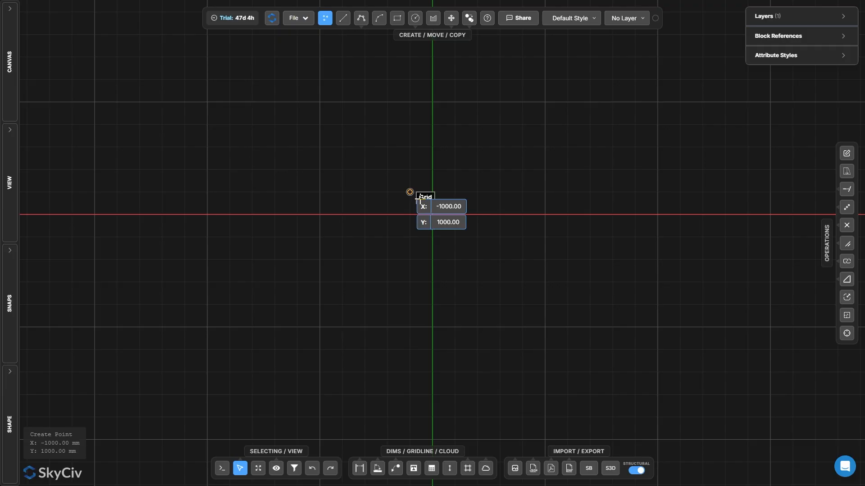
left_click(320, 102)
left_click(319, 214)
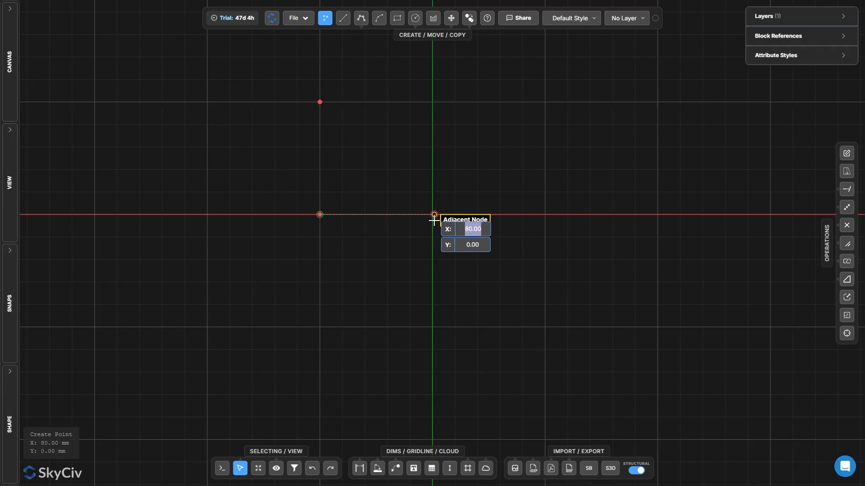
left_click(432, 214)
left_click(434, 322)
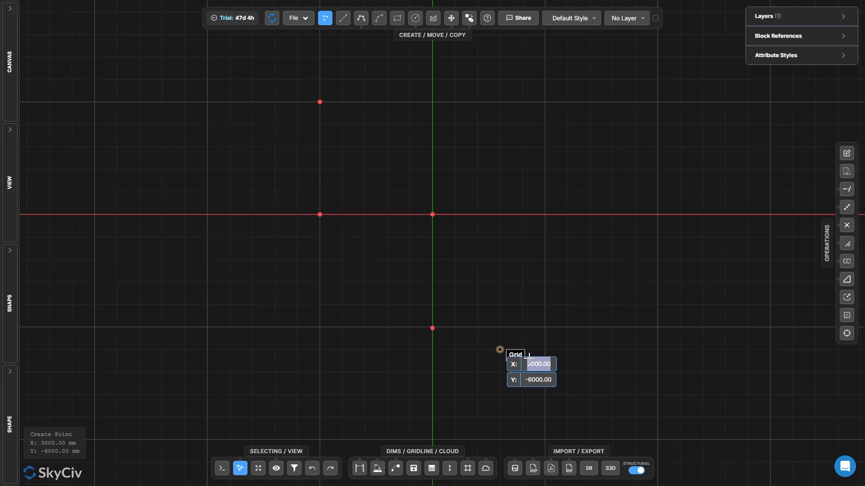
key("Escape")
left_click_drag(408, 324, 534, 390)
key("Delete")
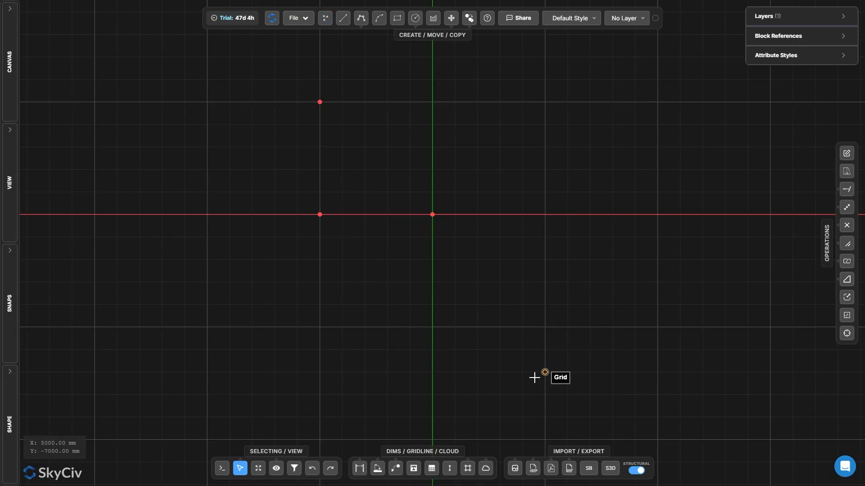
Place points at (0, -5000), (5000, -5000), (5000, 0), (5000, 5000) and (0, 5000)
key("space")
left_click(432, 328)
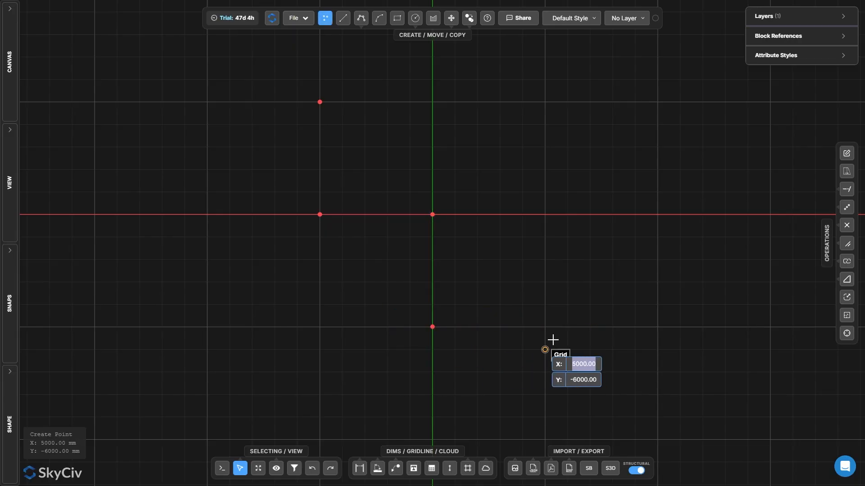
left_click(544, 326)
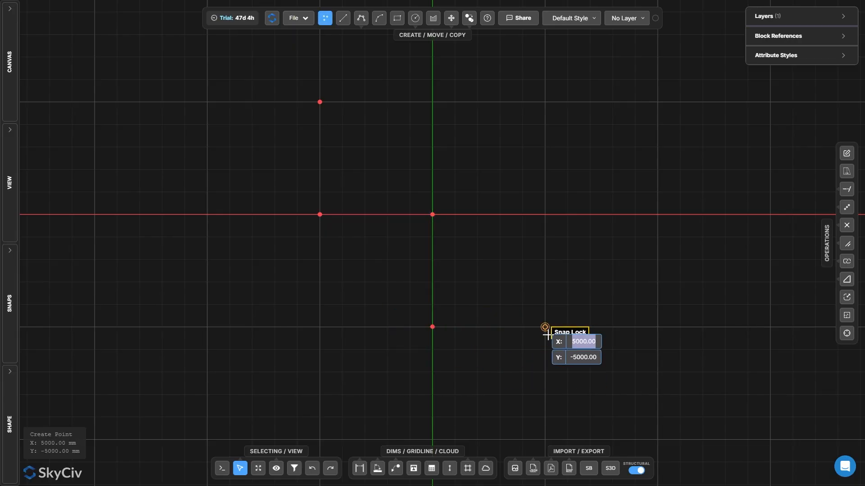
left_click(545, 214)
left_click(545, 102)
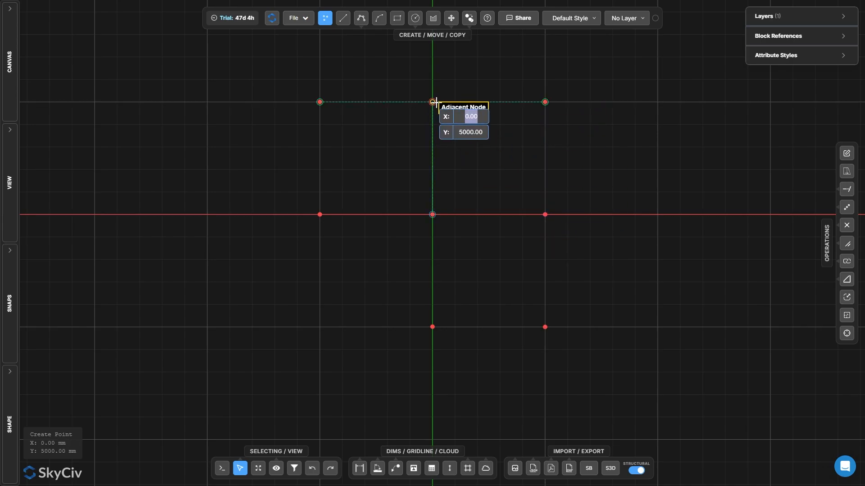
left_click(432, 102)
key("Escape")
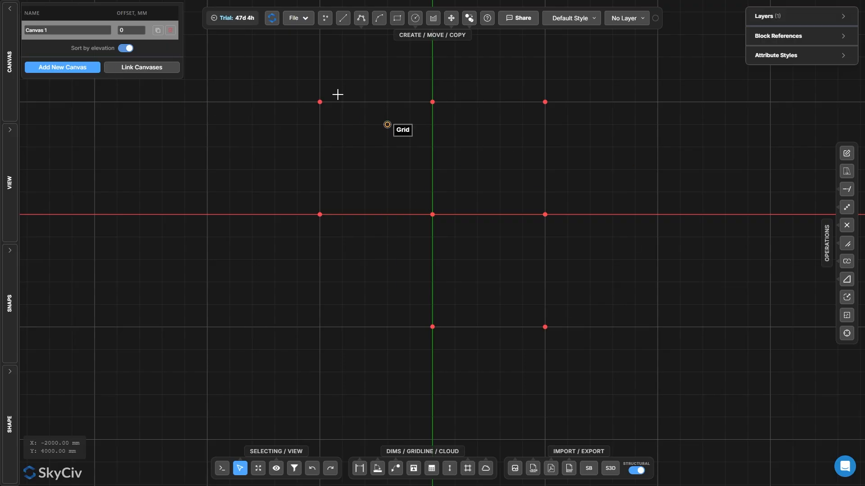
Duplicate Canvas 1 as an independent canvas
left_click(157, 30)
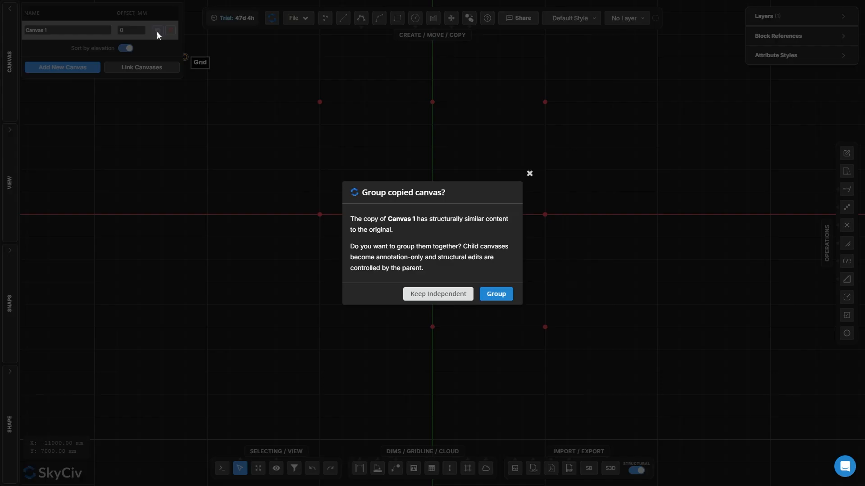
left_click(456, 293)
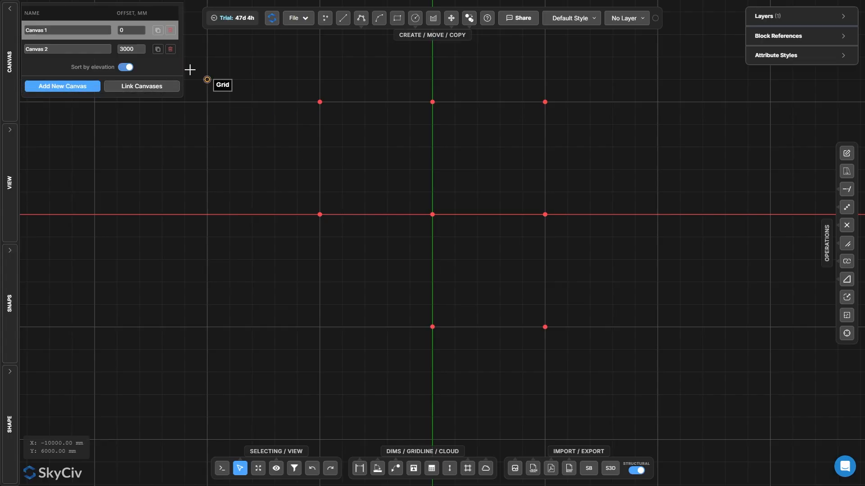
On Canvas 2, draw lines between the points forming an L-shaped outline
left_click(148, 51)
scroll(518, 383, "down", 3)
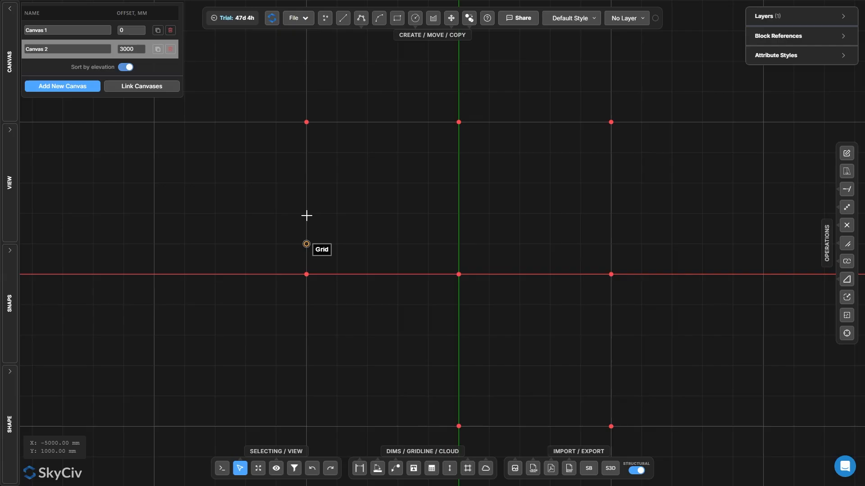
key("l")
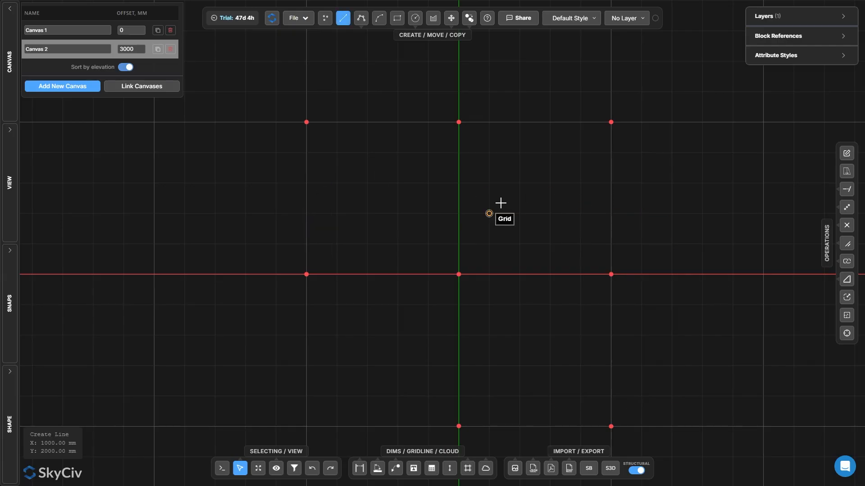
left_click(302, 125)
left_click(609, 124)
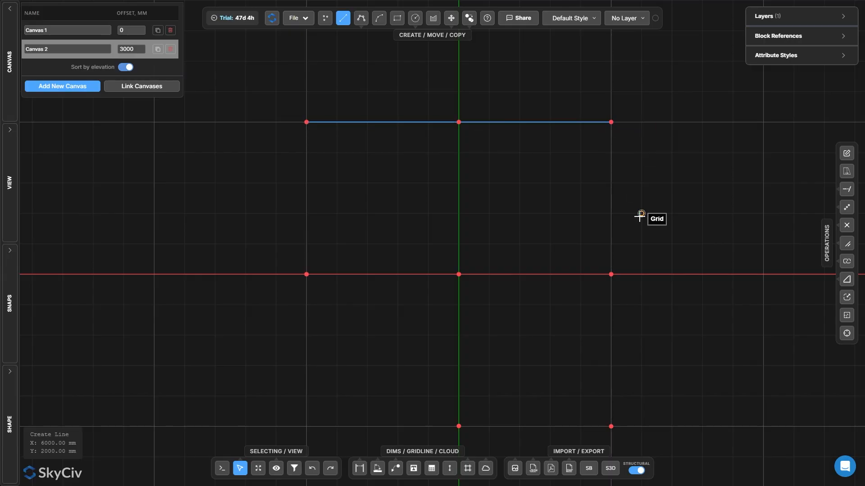
left_click(613, 428)
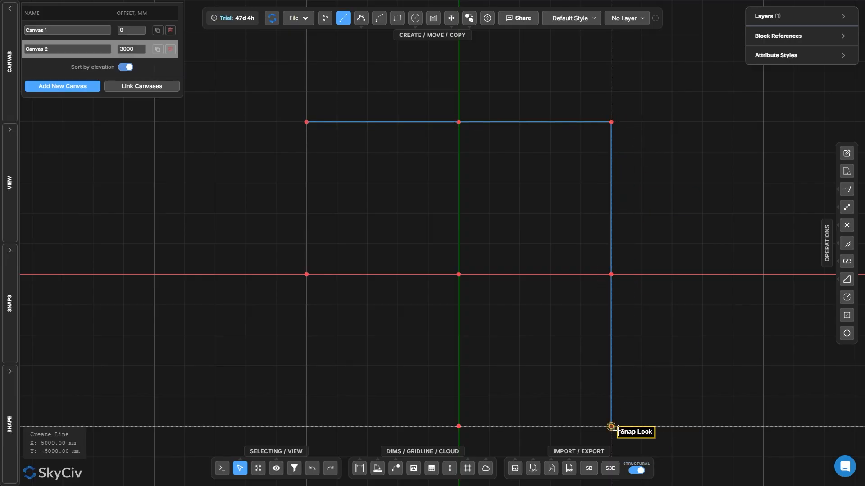
left_click(459, 426)
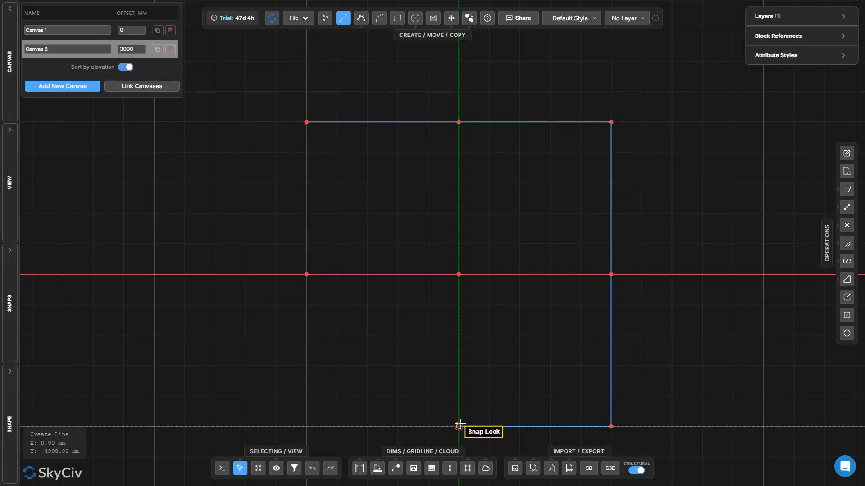
left_click(458, 274)
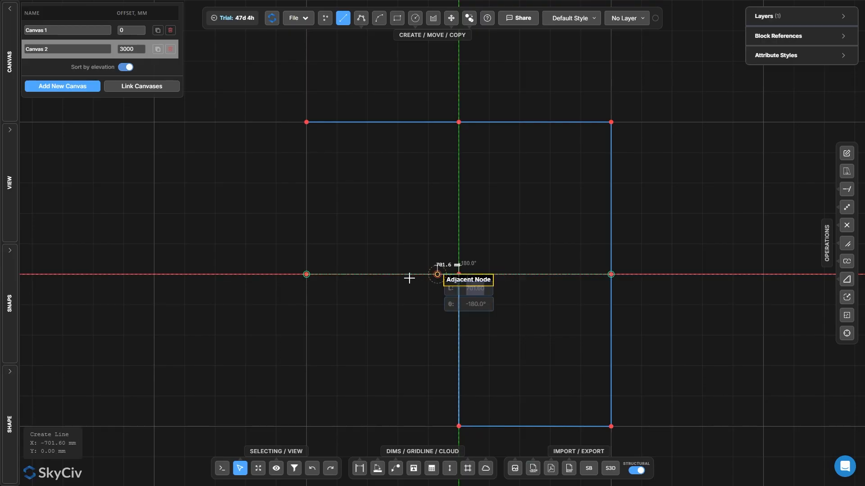
left_click(307, 274)
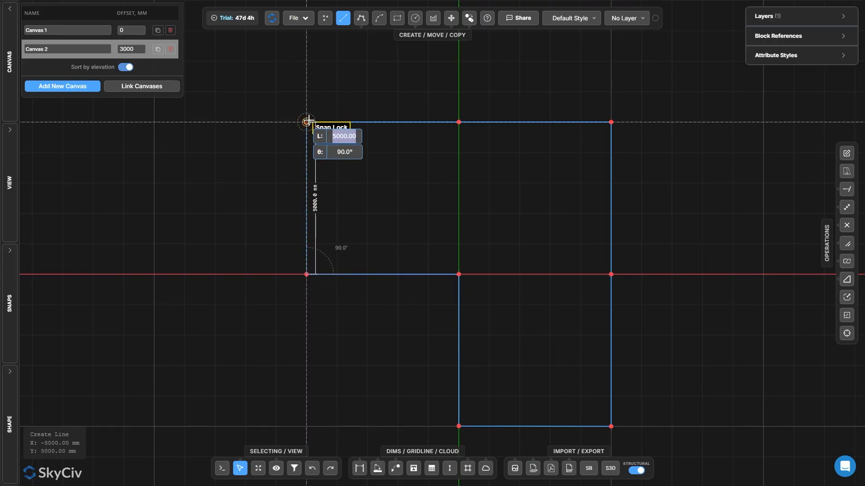
left_click(306, 122)
Select all lines of the L-shaped outline and create a hatch from them
scroll(338, 183, "down", 3)
scroll(458, 330, "up", 1)
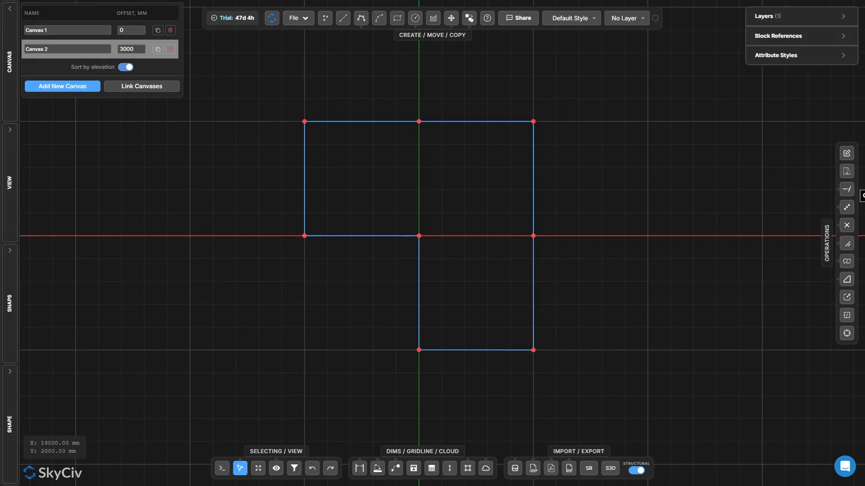
left_click(10, 302)
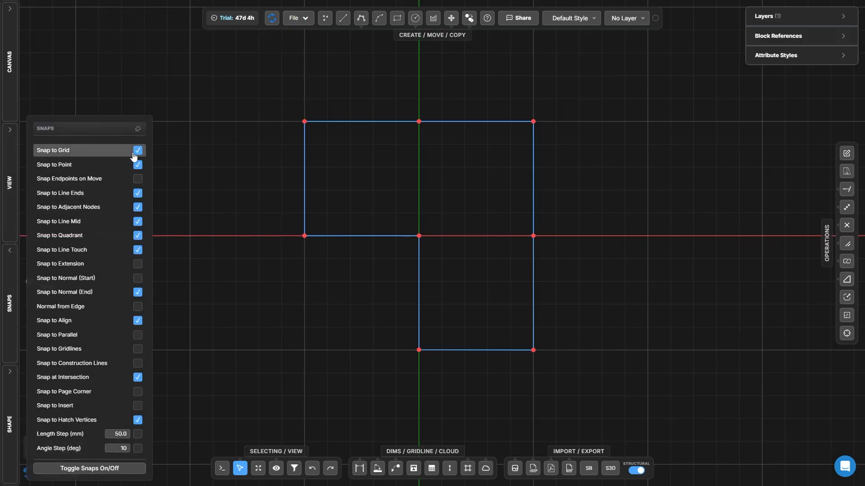
left_click(10, 297)
left_click(10, 62)
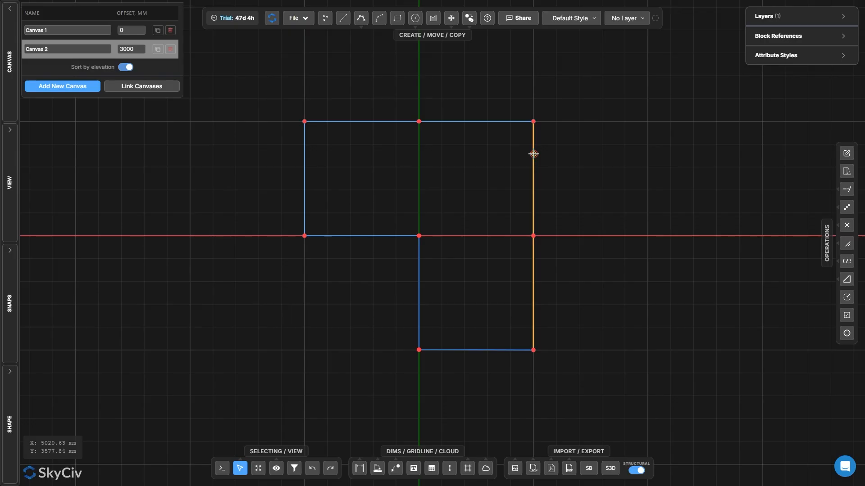
left_click_drag(251, 91, 598, 370)
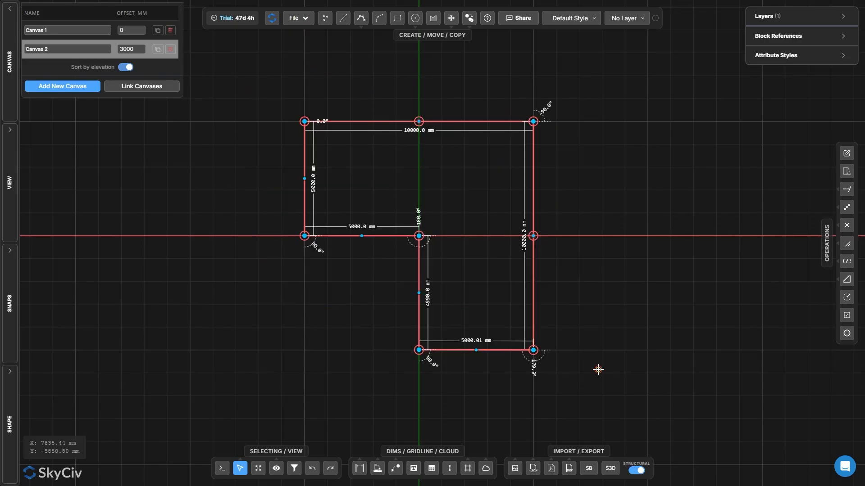
left_click(433, 18)
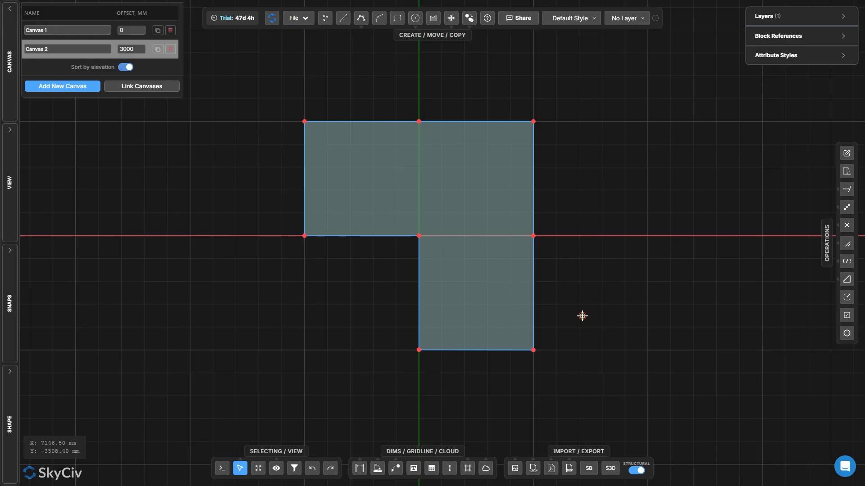
Duplicate Canvas 2 as a grouped child canvas, then duplicate the copy twice more
left_click(157, 48)
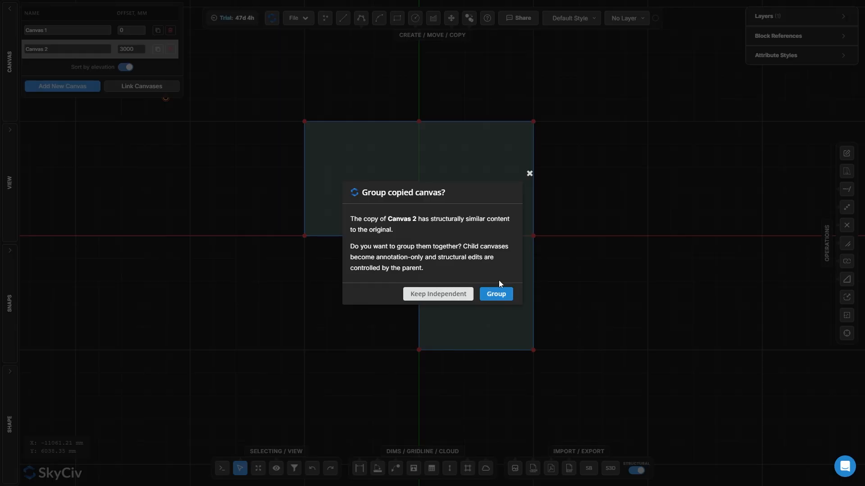
left_click(496, 294)
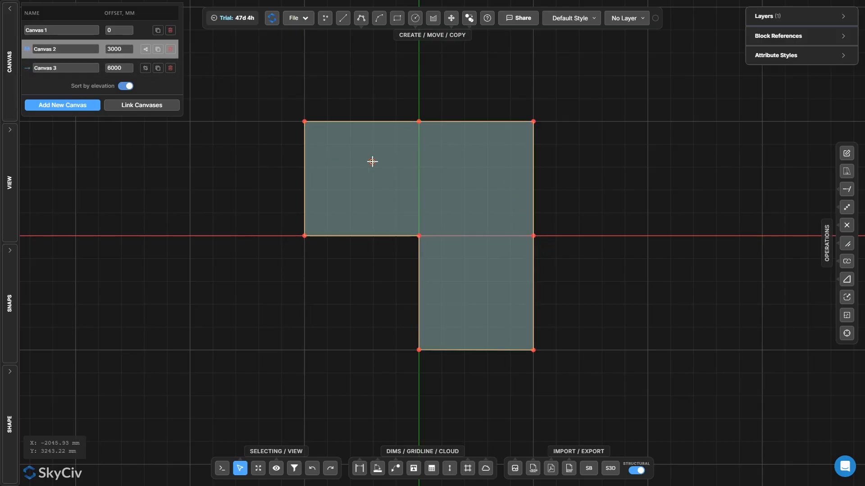
left_click(158, 68)
left_click(158, 87)
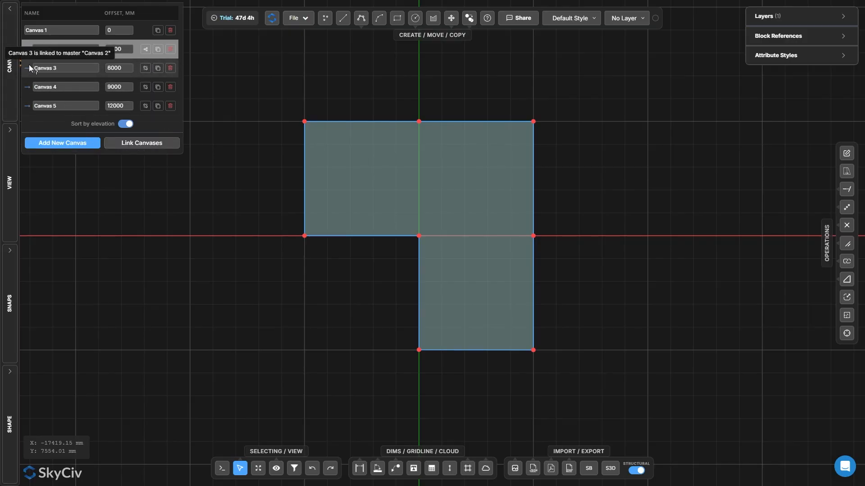
Switch between the canvases to review each one's content
left_click(29, 69)
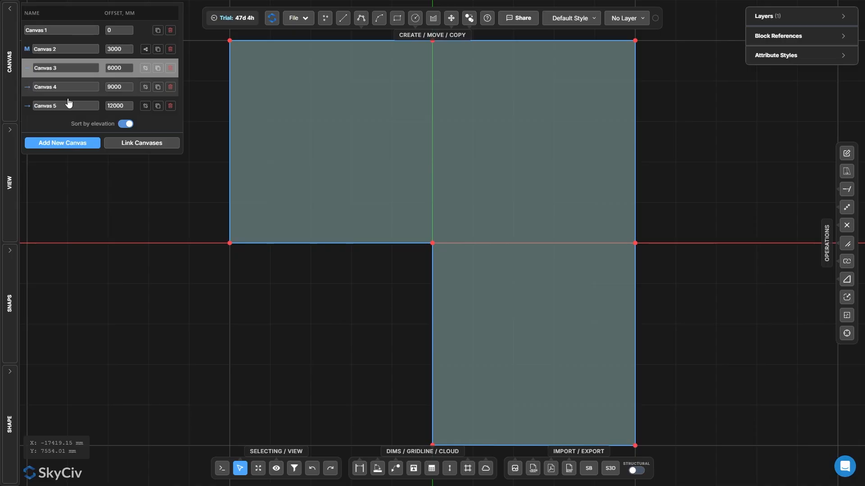
left_click(136, 105)
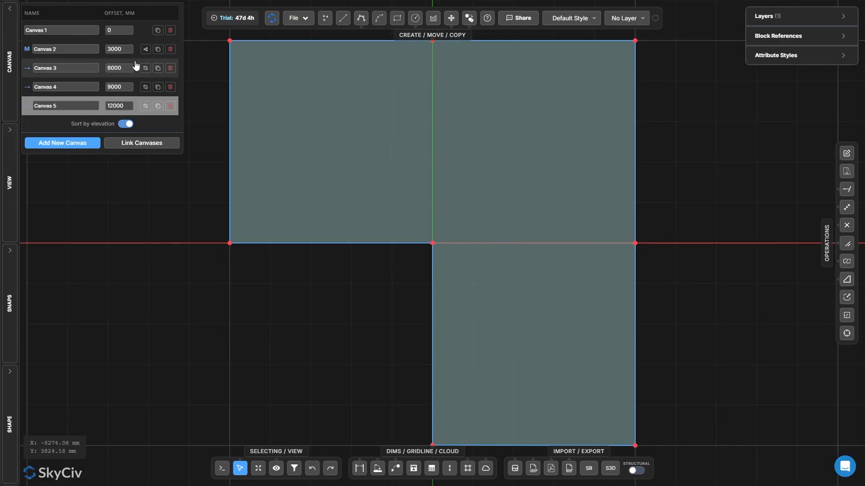
left_click(136, 51)
left_click(136, 71)
left_click(137, 88)
left_click(136, 51)
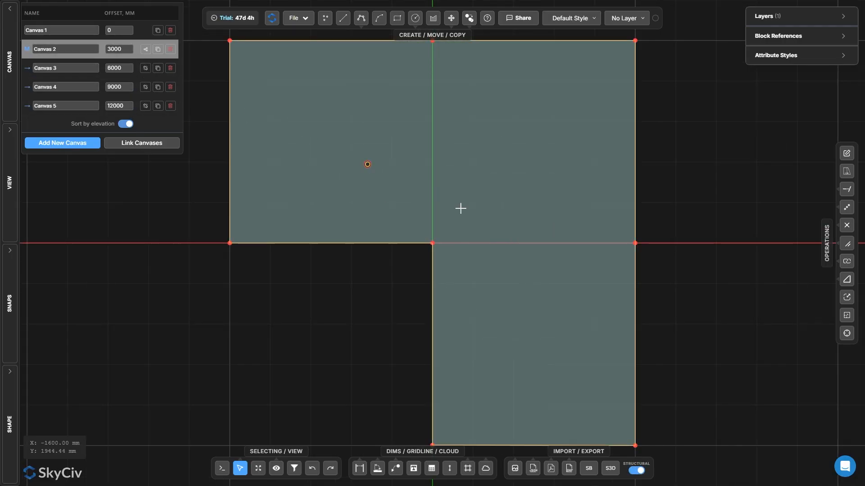
Open the hatch's properties and set its structural plate material to 4 - Concrete
scroll(460, 208, "down", 2)
double_click(506, 172)
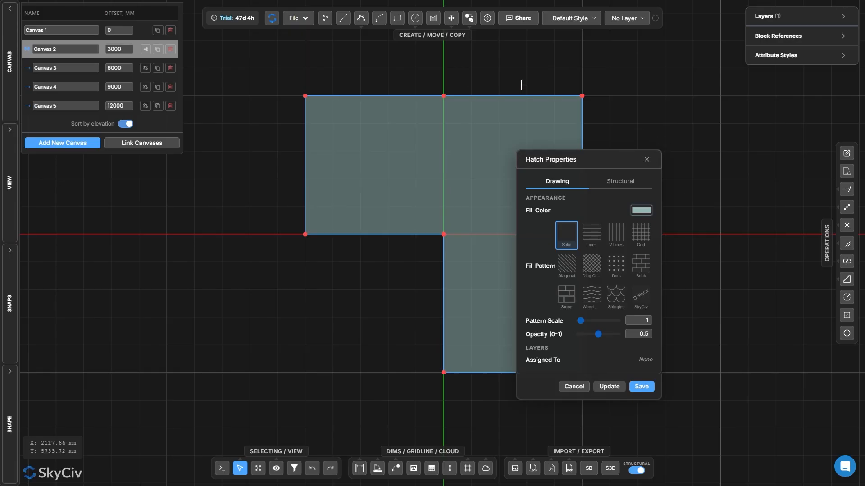
left_click(620, 181)
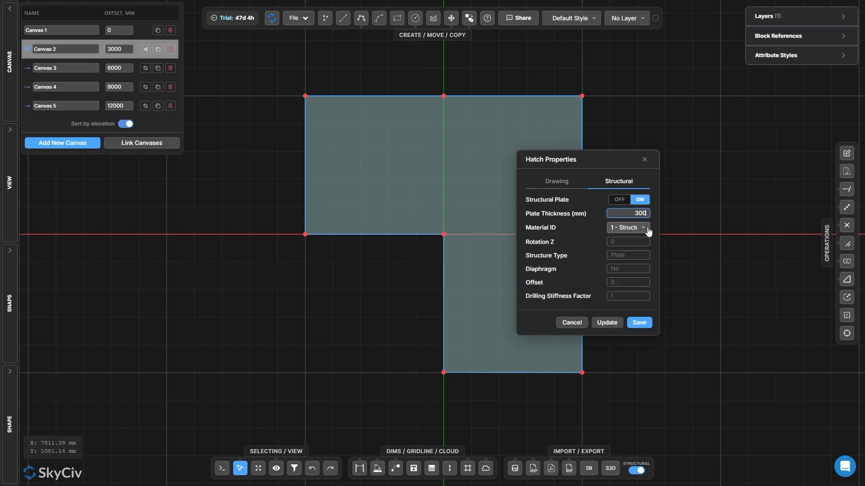
left_click(647, 228)
left_click(666, 278)
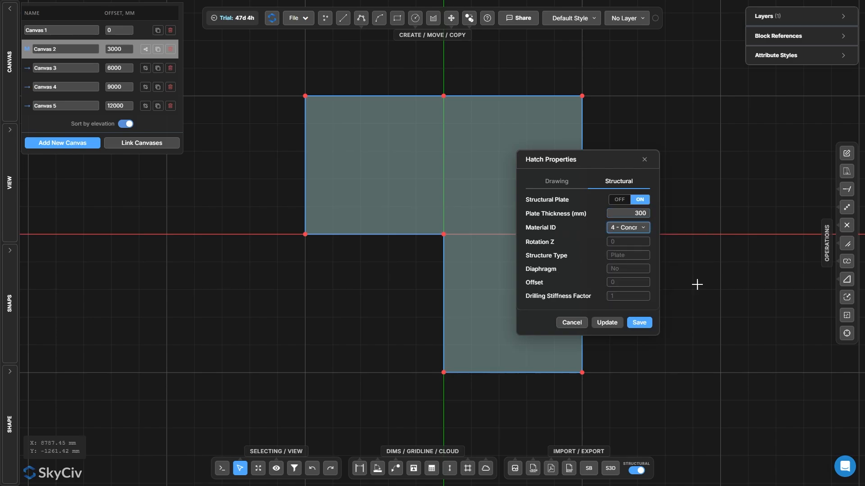
Change the hatch fill to the Brick pattern with pattern scale 20 and opacity 1
left_click(580, 184)
left_click(615, 233)
left_click(640, 234)
left_click(599, 321)
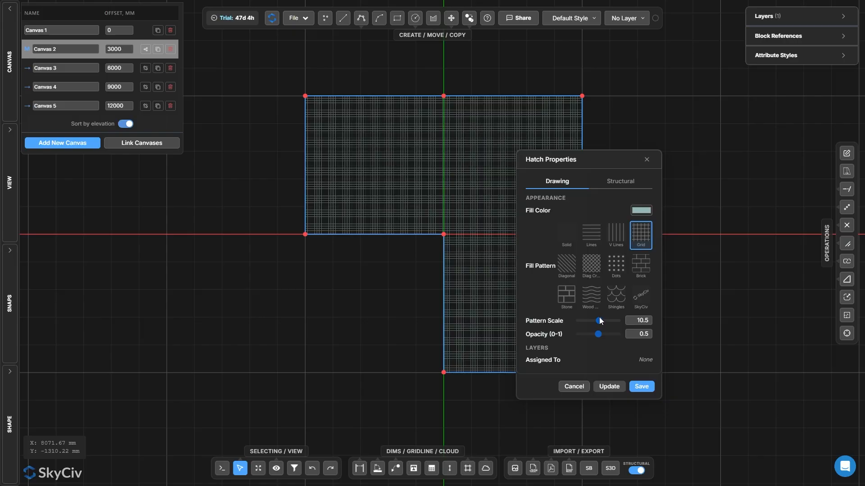
mouse_move(599, 320)
left_mouse_down()
mouse_move(637, 344)
mouse_move(605, 332)
mouse_move(624, 338)
left_mouse_up()
left_click(639, 267)
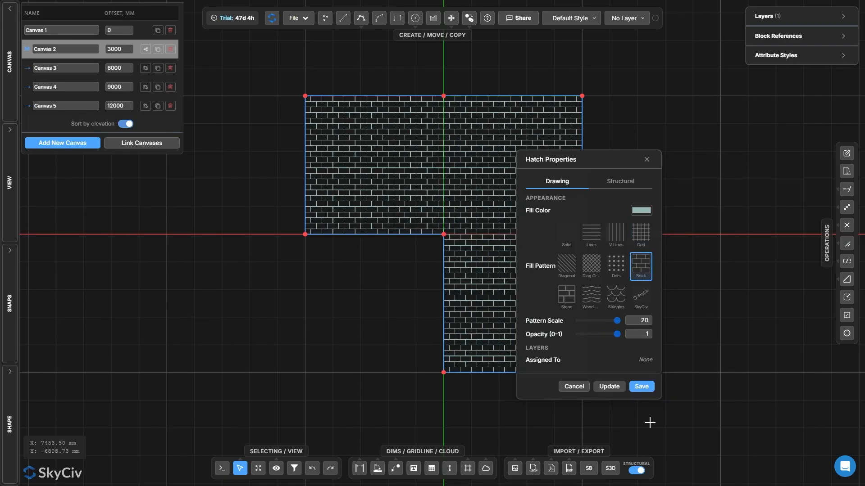
Save the hatch changes and propagate the master Canvas 2 updates to its child canvases
left_click(641, 386)
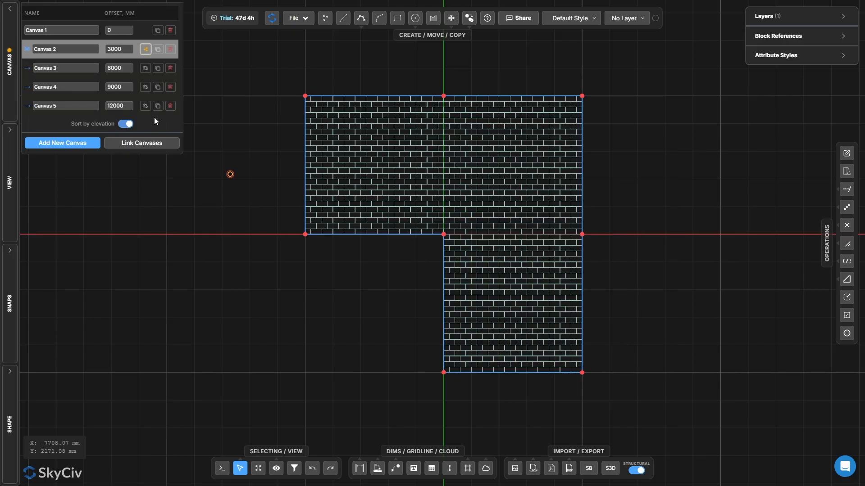
left_click(145, 49)
left_click(491, 278)
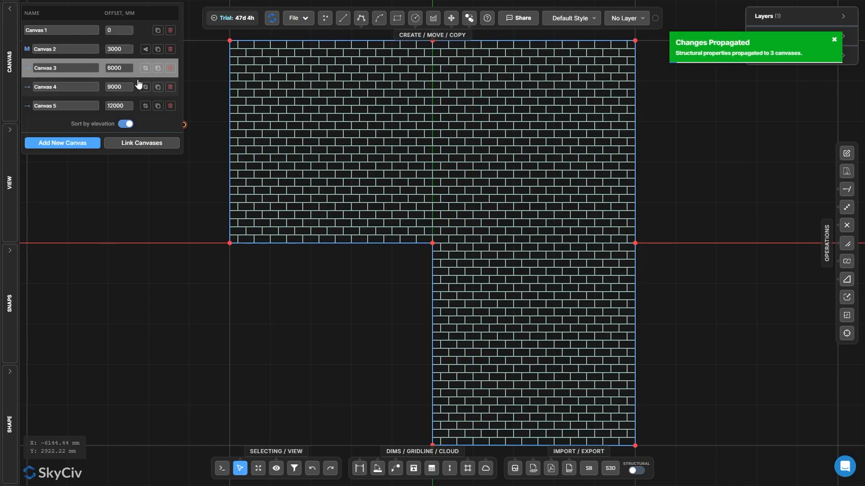
Open the hatch properties on Canvas 5 to inspect its structural plate settings
double_click(423, 143)
left_click(563, 195)
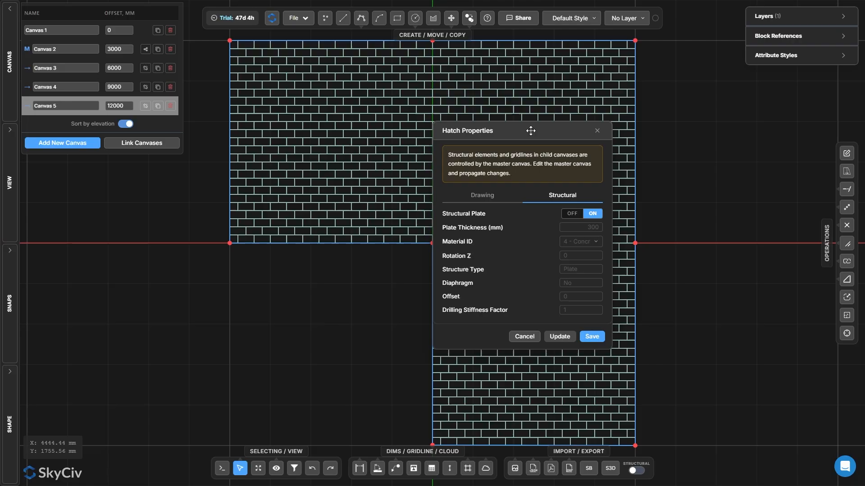
left_click(595, 132)
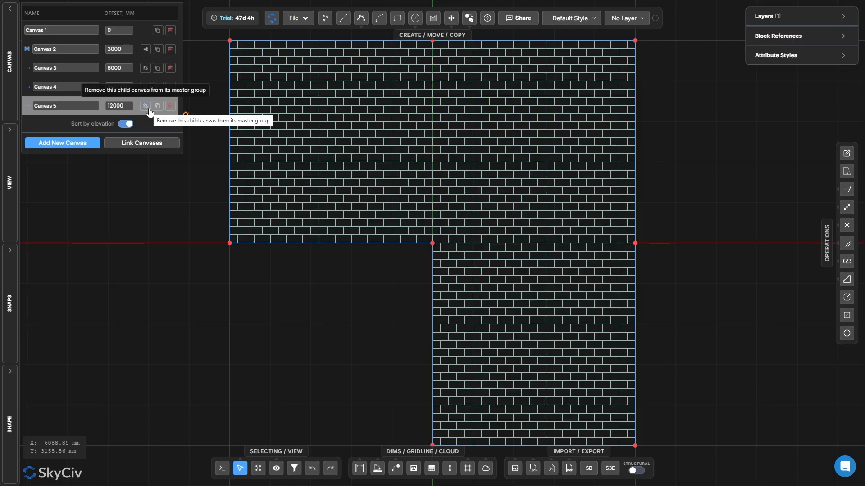
Remove Canvas 5 from the Canvas 2 master group
scroll(496, 283, "down", 3)
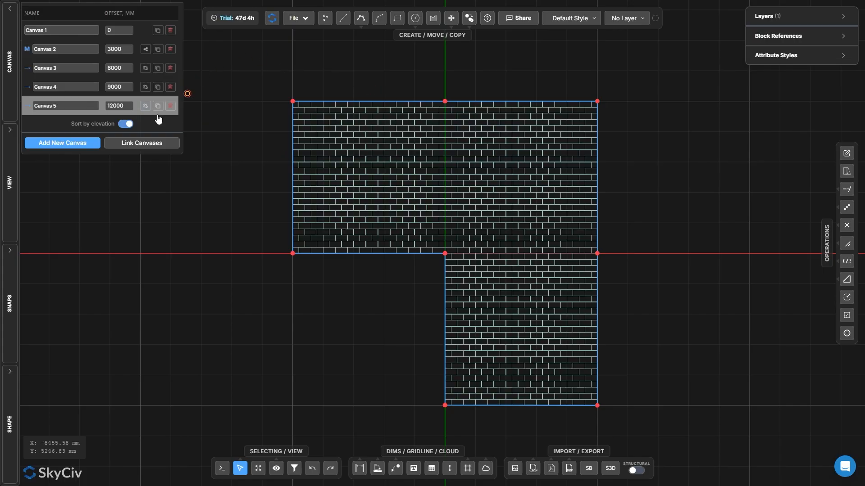
left_click(145, 105)
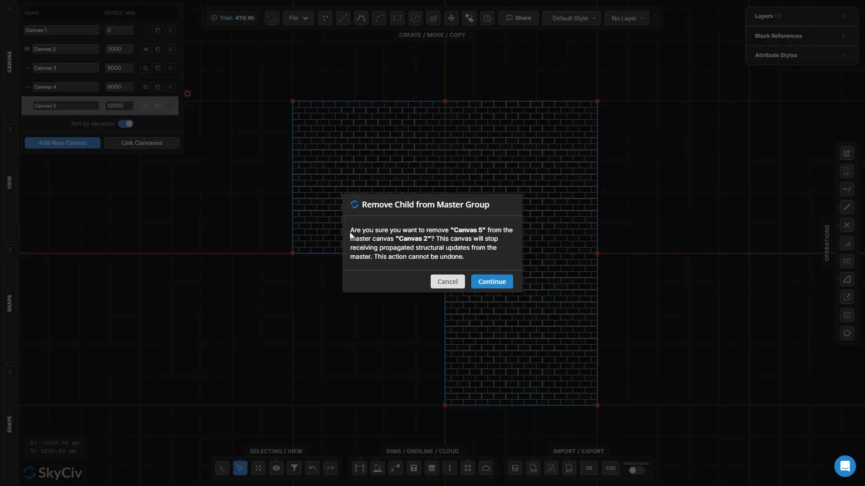
left_click(494, 284)
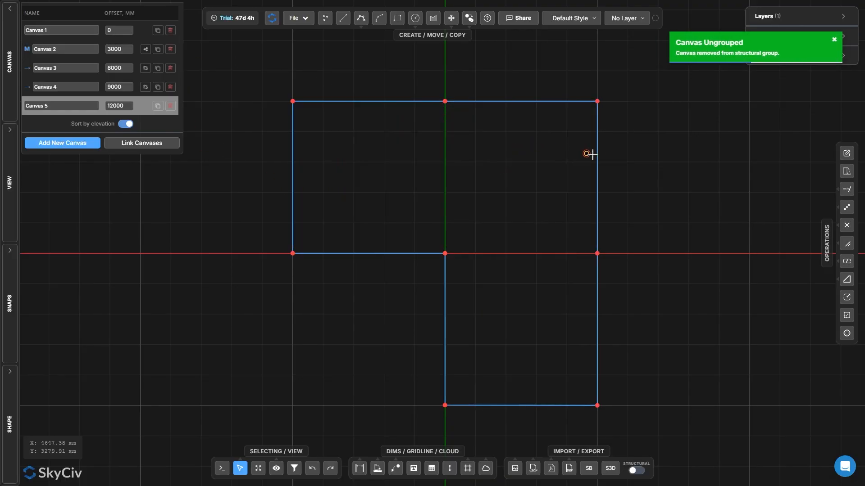
key("l")
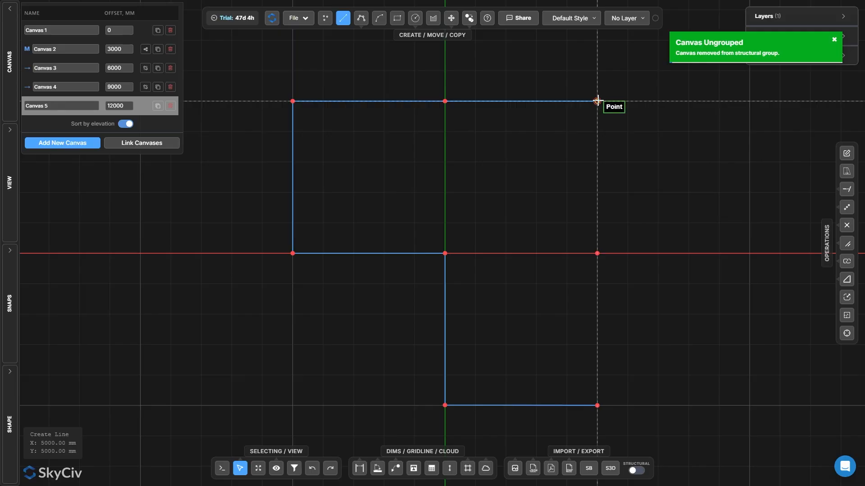
left_click(598, 101)
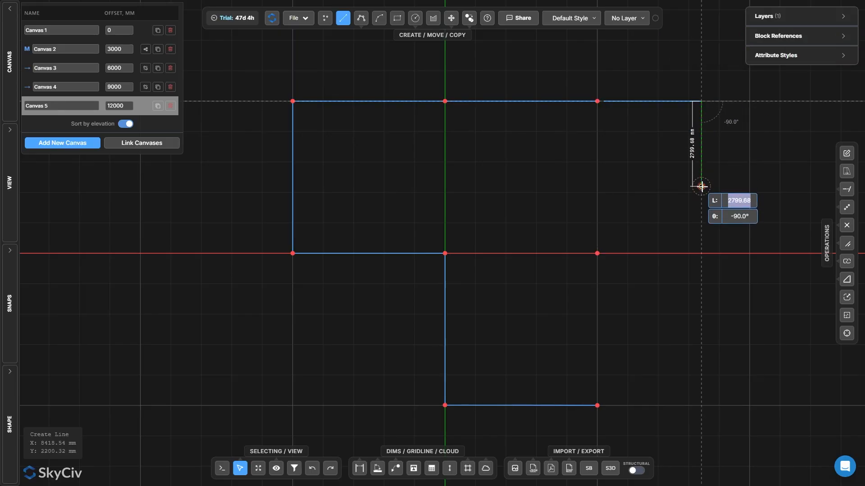
key("Escape")
left_click_drag(726, 184, 654, 69)
key("Delete")
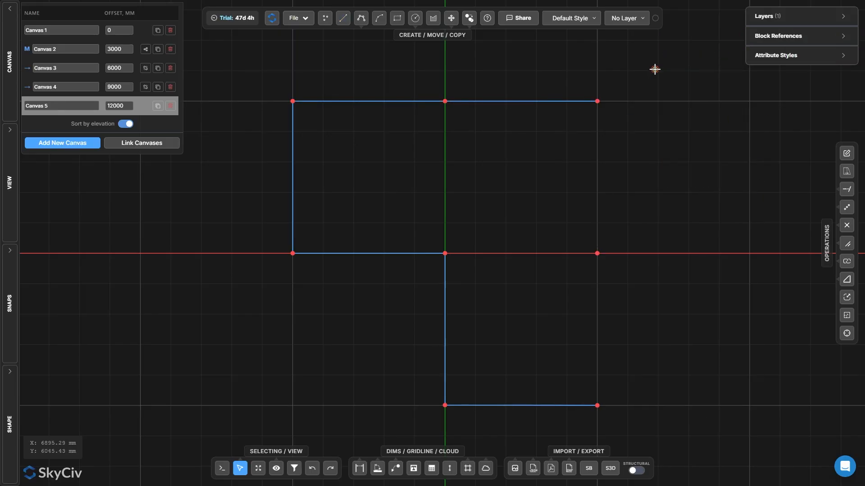
Draw lines extending the outline rightward by a rectangle about 3300 mm wide and 5000 mm tall
key("l")
left_click(597, 101)
left_click(697, 101)
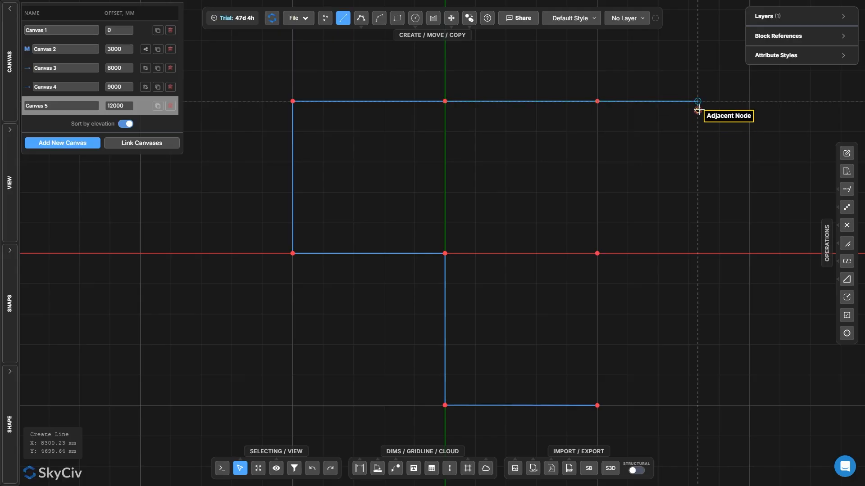
left_click(697, 253)
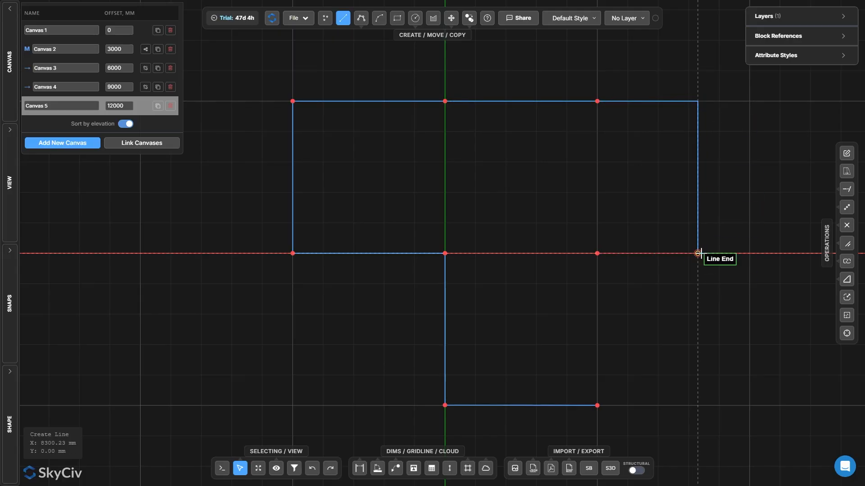
left_click(597, 253)
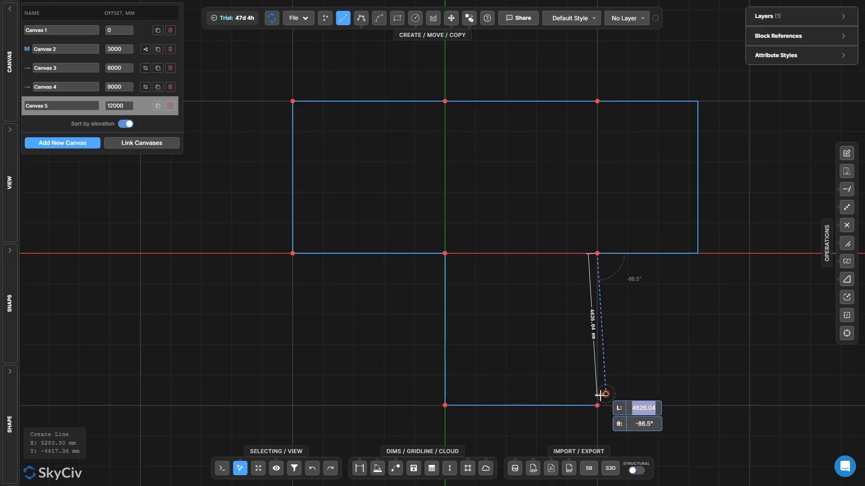
left_click(597, 405)
key("Escape")
Select the whole outline and hatch it to fill the enlarged floor plate
scroll(642, 347, "down", 3)
left_click_drag(354, 125, 746, 429)
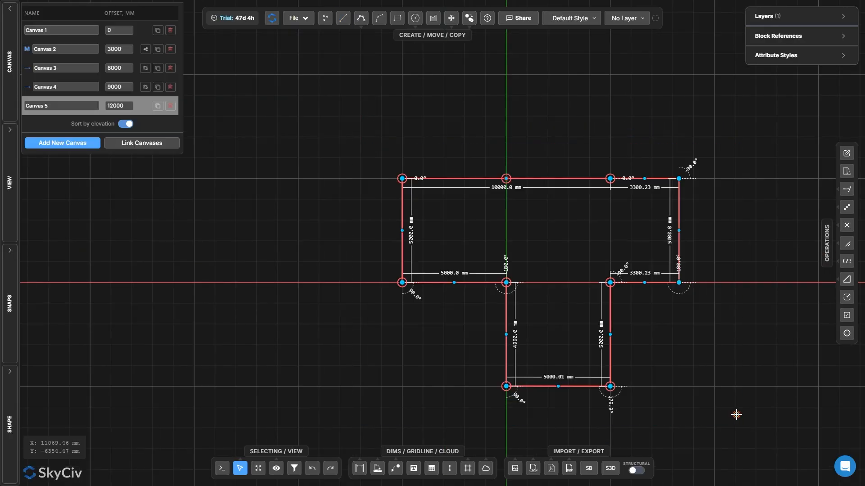
key("h")
right_click(337, 157)
left_click(353, 98)
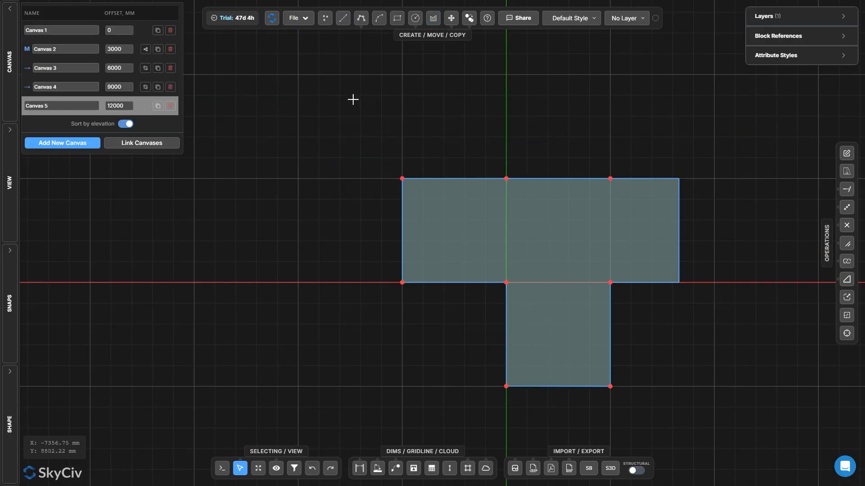
Make all lines on Canvas 5 structural members with the 100×100 line section
key("ctrl+a")
right_click(353, 98)
left_click(426, 319)
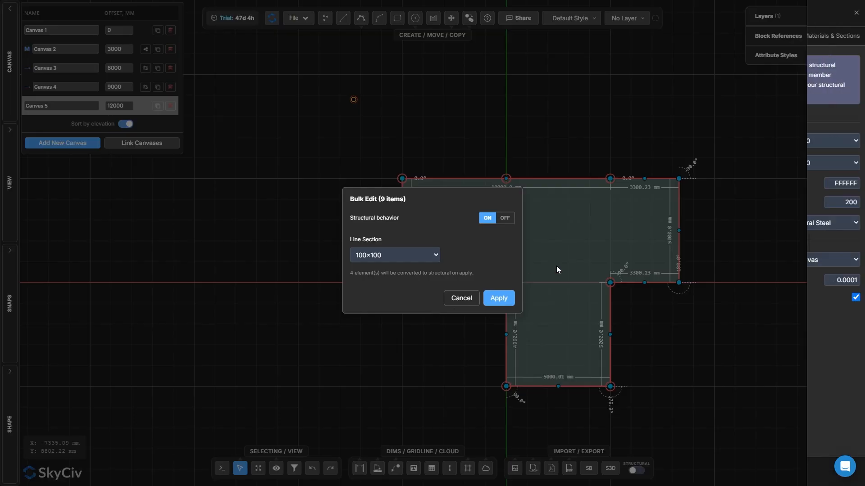
left_click(498, 298)
Assign plate properties to the hatch with material 4 - Concrete and thickness 300 mm
right_click(324, 218)
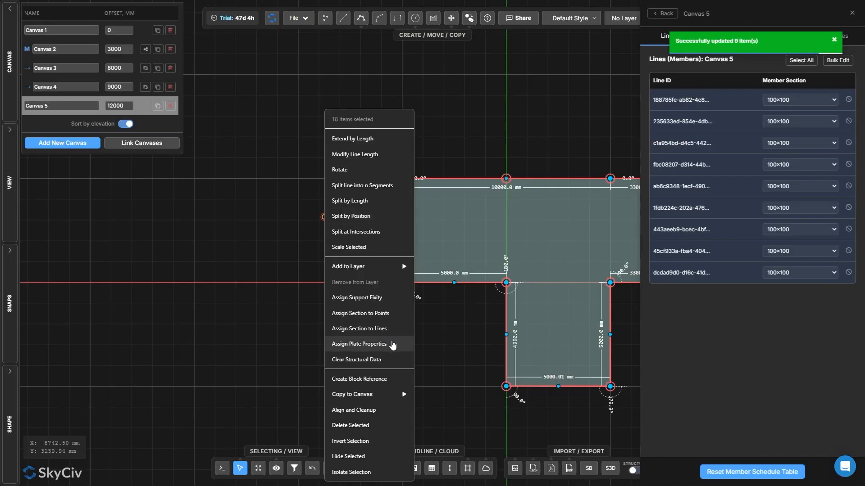
left_click(386, 344)
left_click(423, 240)
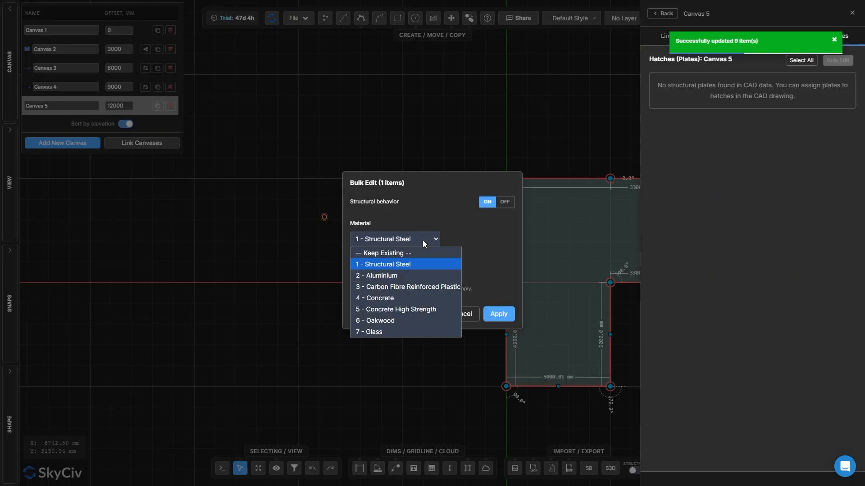
left_click(423, 266)
double_click(387, 276)
type("300")
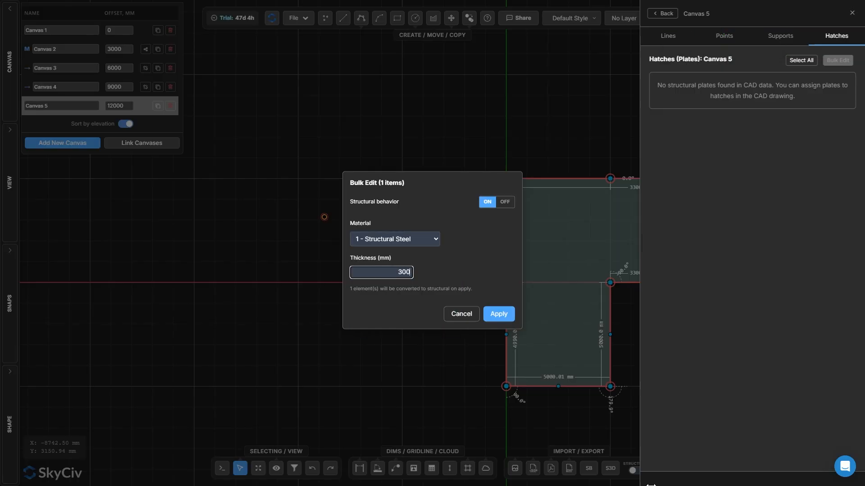
left_click(394, 239)
left_click(374, 298)
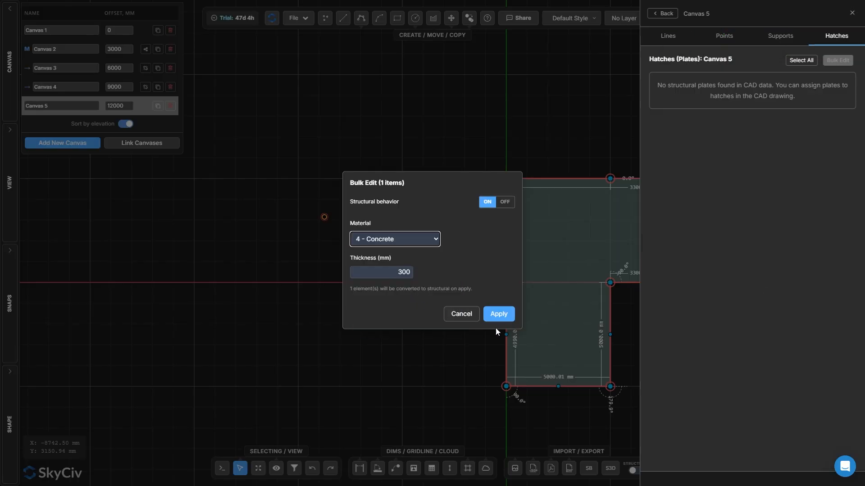
left_click(499, 314)
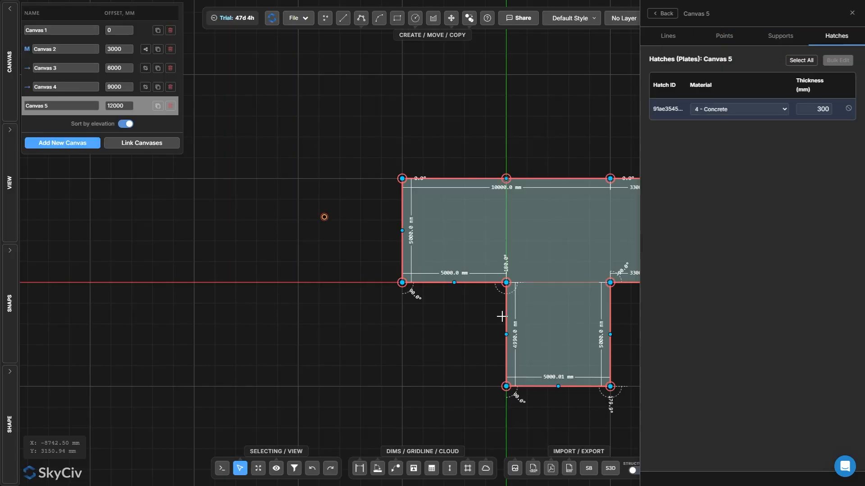
Switch between the canvases to compare each one's floor plate
left_click(852, 15)
scroll(684, 360, "up", 2)
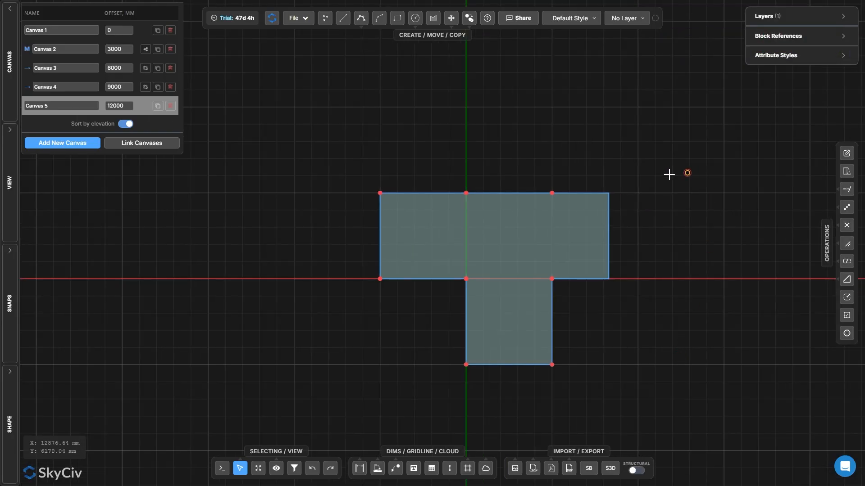
left_click(137, 51)
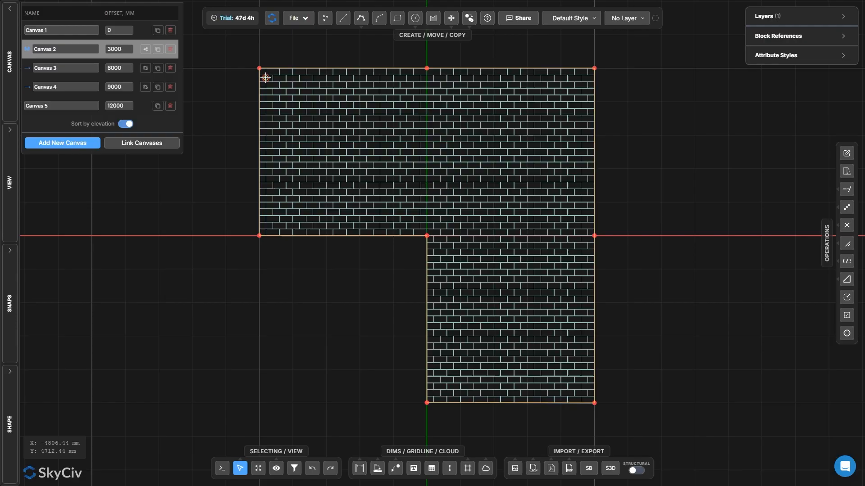
left_click(104, 69)
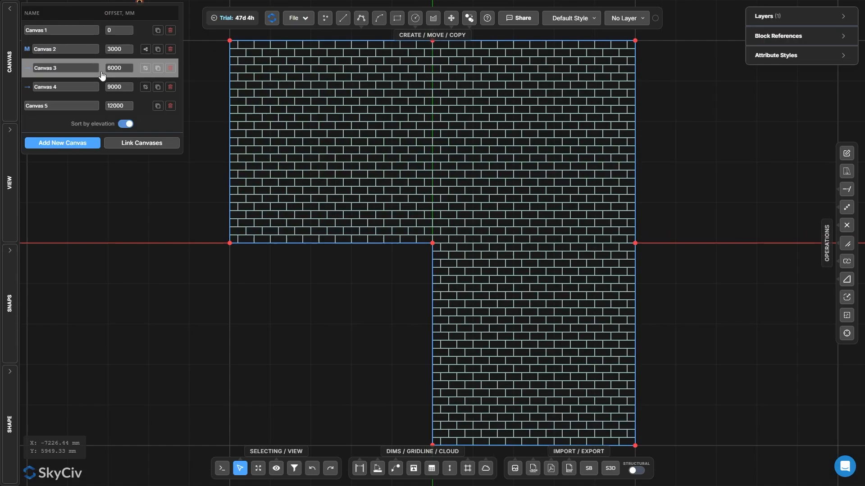
left_click(142, 109)
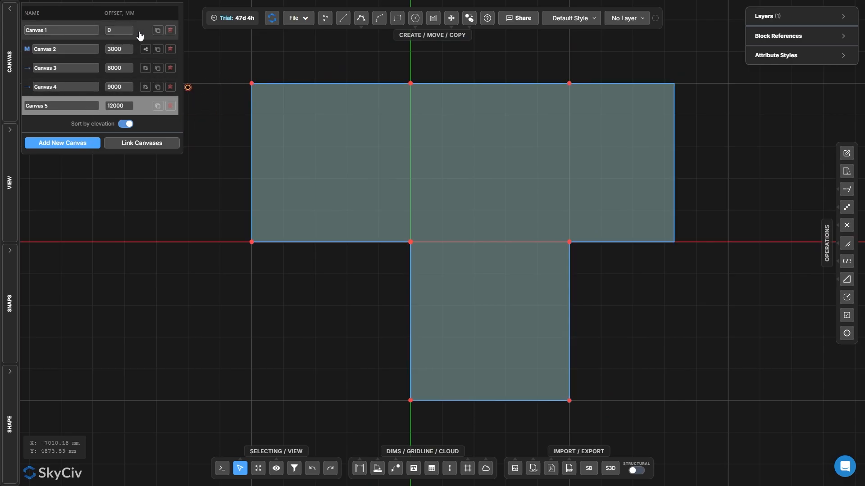
left_click(137, 54)
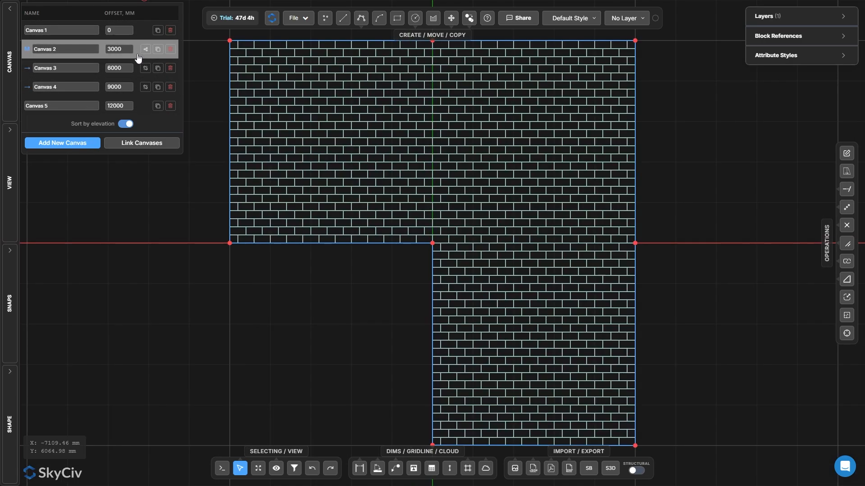
left_click(137, 70)
left_click(138, 94)
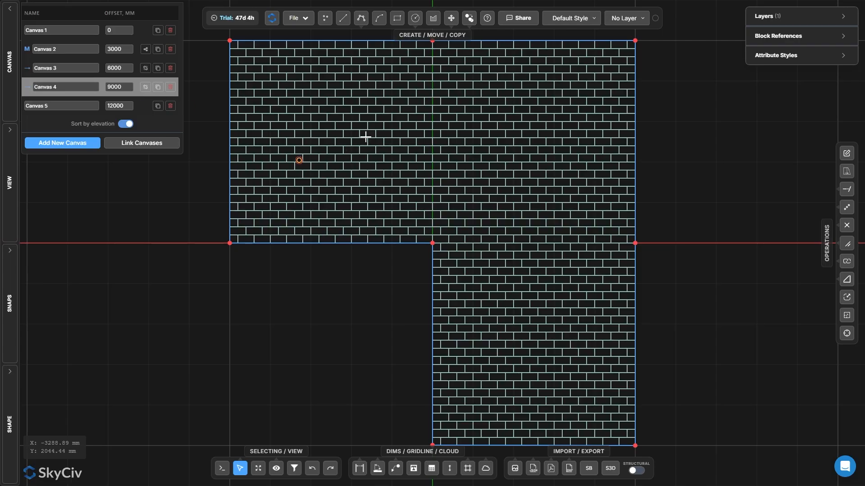
Assign fixed supports to all points on Canvas 1
left_click(140, 27)
scroll(560, 293, "down", 3)
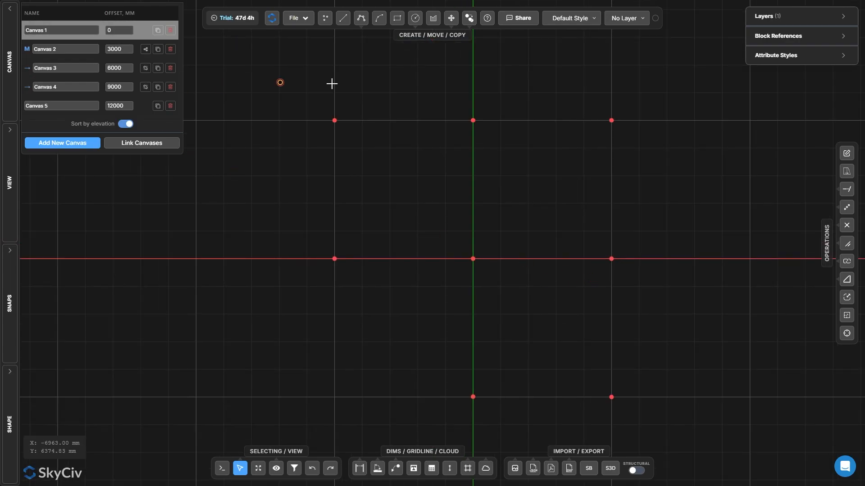
left_click_drag(266, 62, 674, 433)
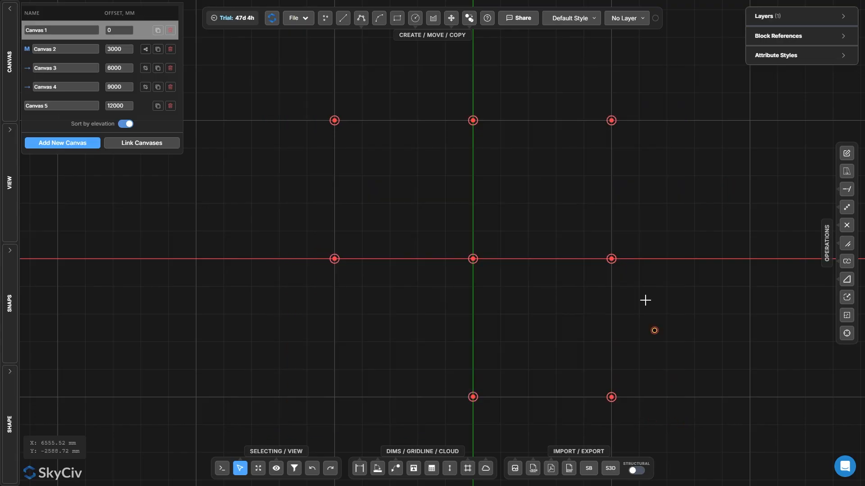
right_click(774, 396)
left_click(745, 321)
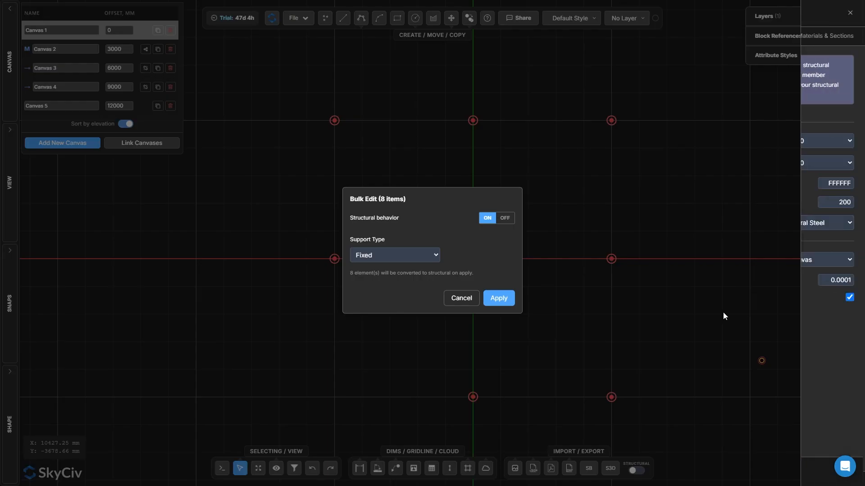
left_click(499, 298)
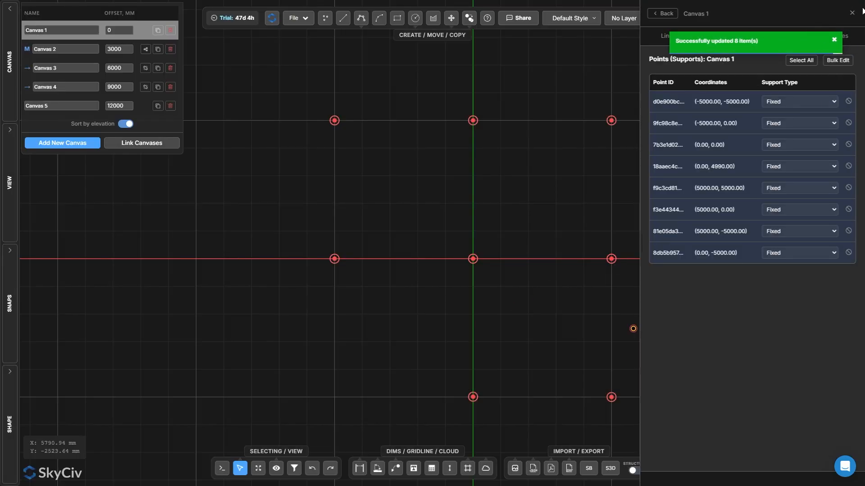
Open the Structural Exporter and review the canvas elevations
left_click(662, 14)
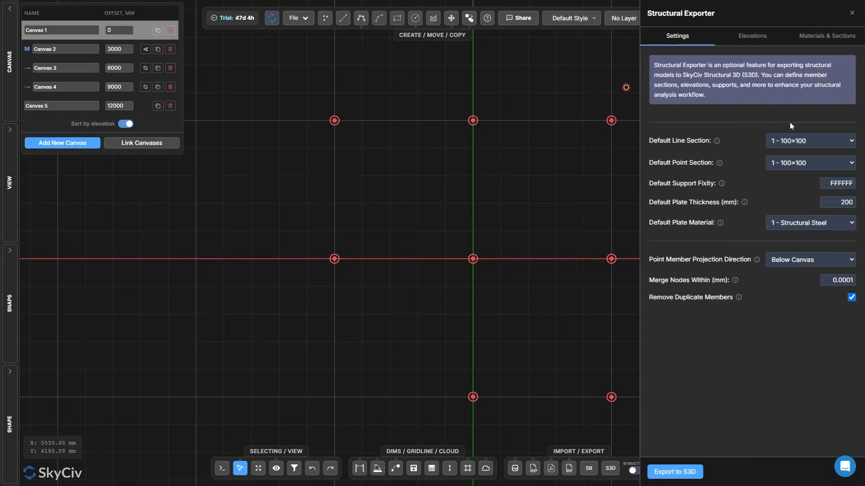
left_click(753, 36)
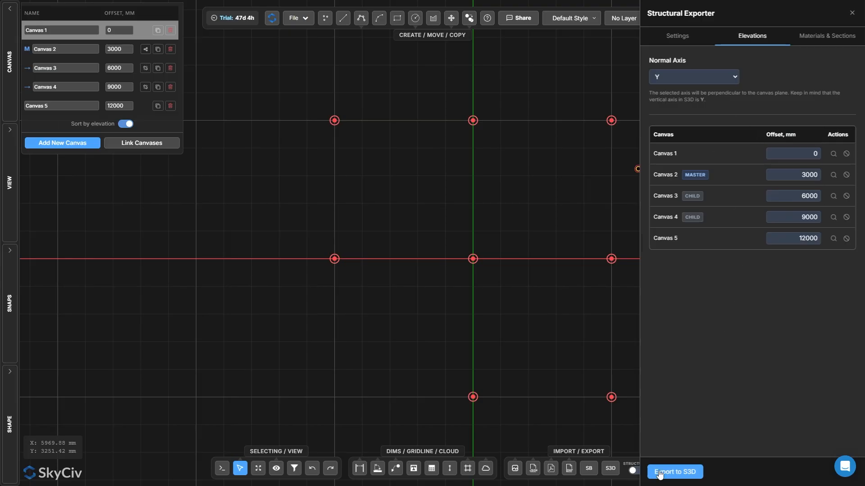
left_click(852, 14)
left_click(611, 468)
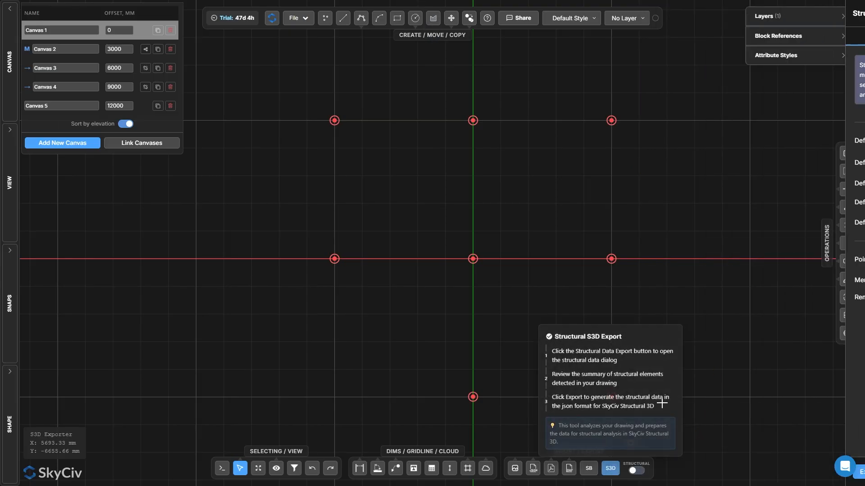
left_click(754, 37)
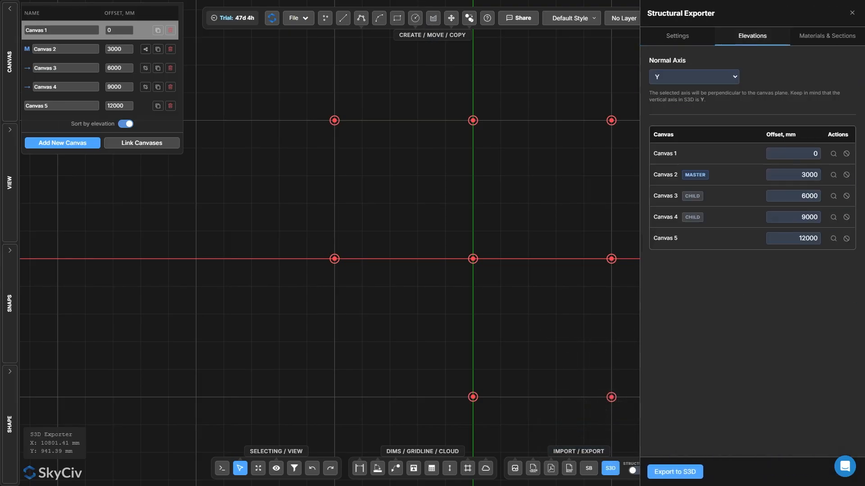
Examine Canvas 2's structural data, reviewing its lines, points, supports and hatches lists
left_click(833, 174)
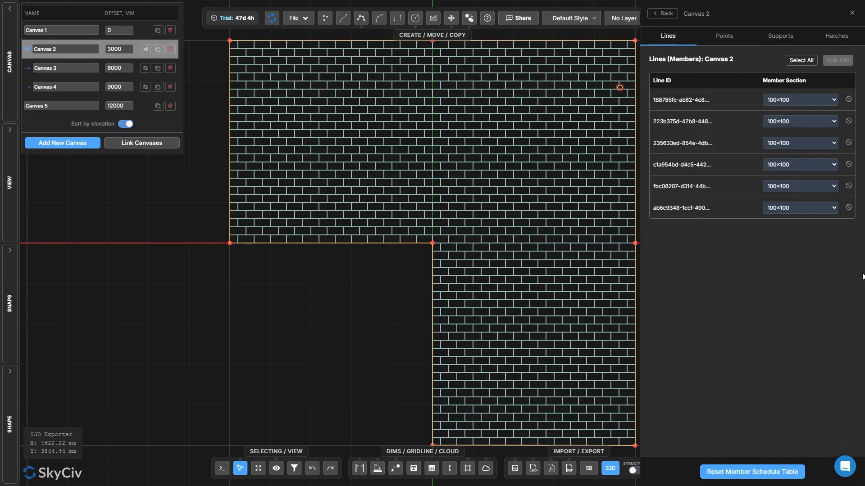
left_click(723, 36)
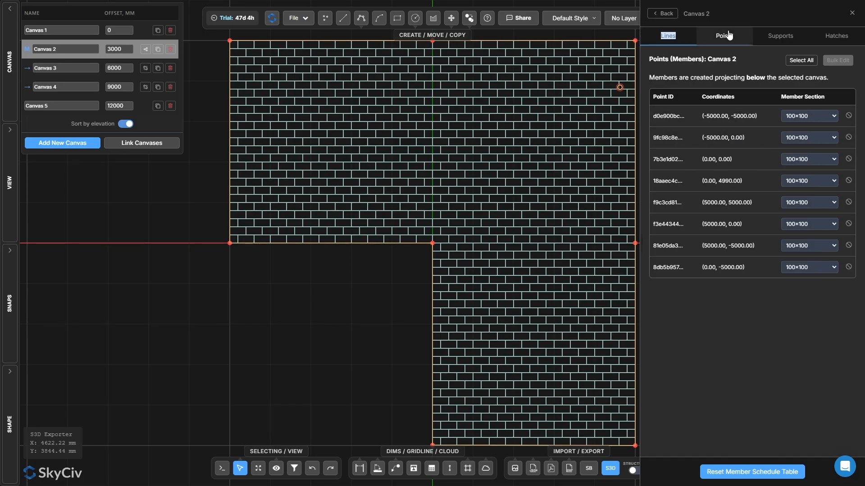
left_click(779, 35)
left_click(736, 167)
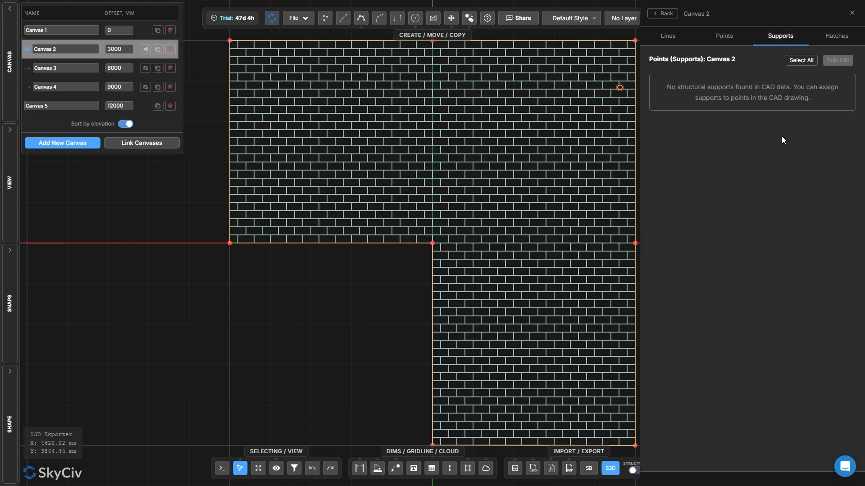
left_click(833, 35)
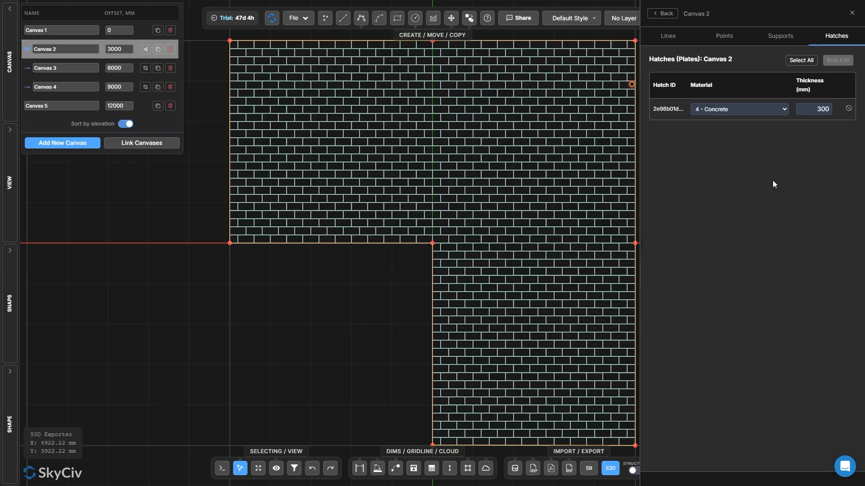
left_click(662, 36)
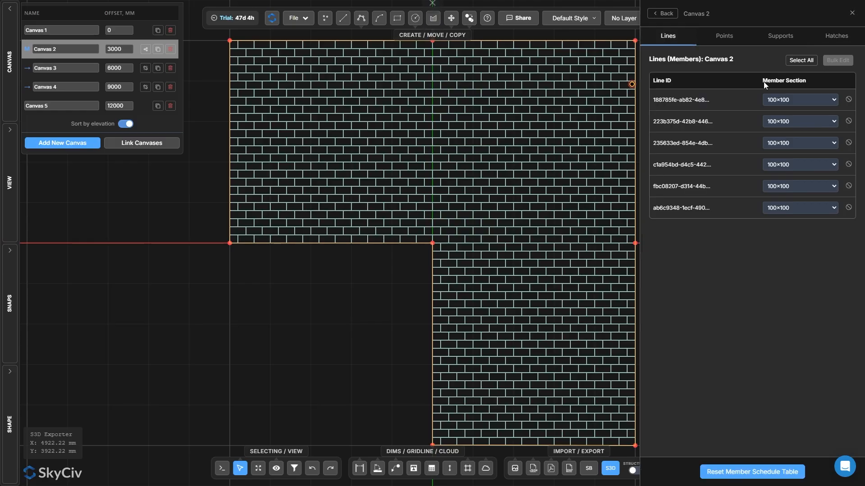
left_click(656, 11)
Examine Canvas 1's structural data, reviewing its lines, points and hatches lists
left_click(842, 157)
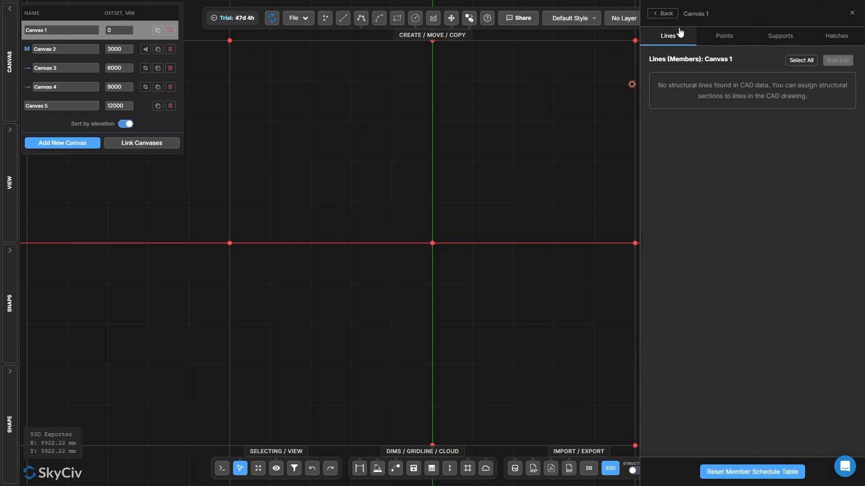
left_click(724, 36)
left_click(836, 36)
left_click(662, 14)
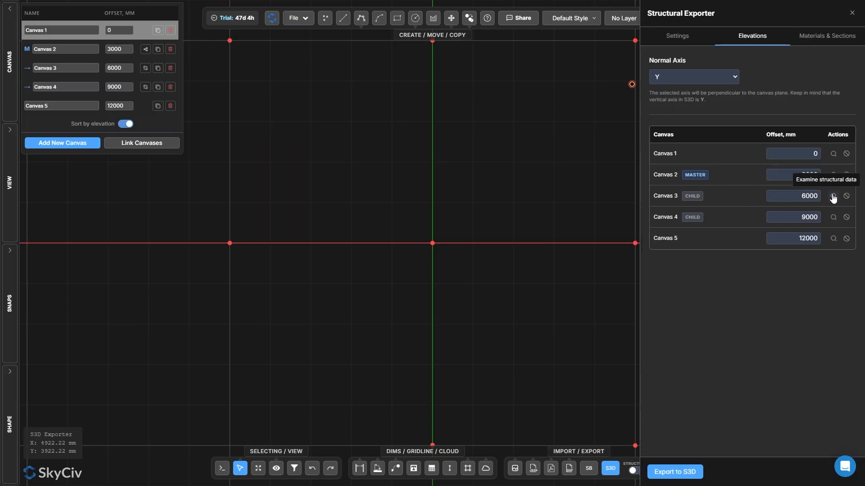
Examine Canvas 3's structural data, reviewing its points and hatches lists
left_click(833, 196)
left_click_drag(661, 36, 724, 36)
left_click(768, 37)
left_click(738, 37)
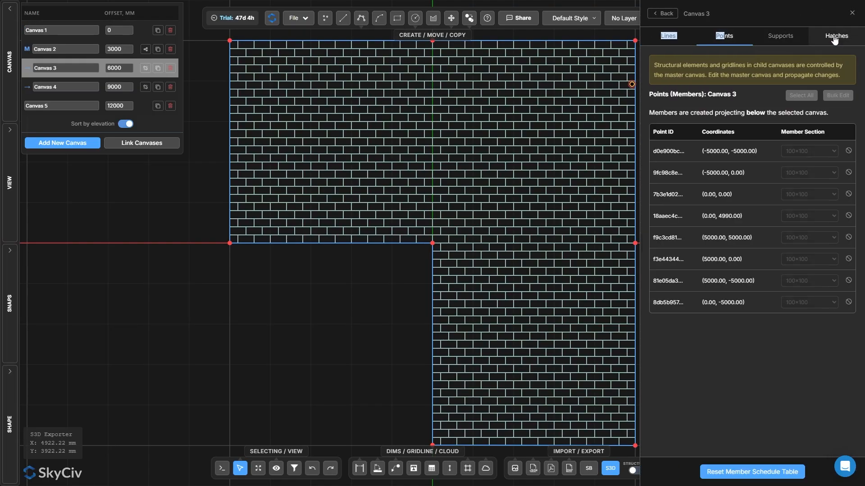
left_click(835, 39)
left_click(660, 15)
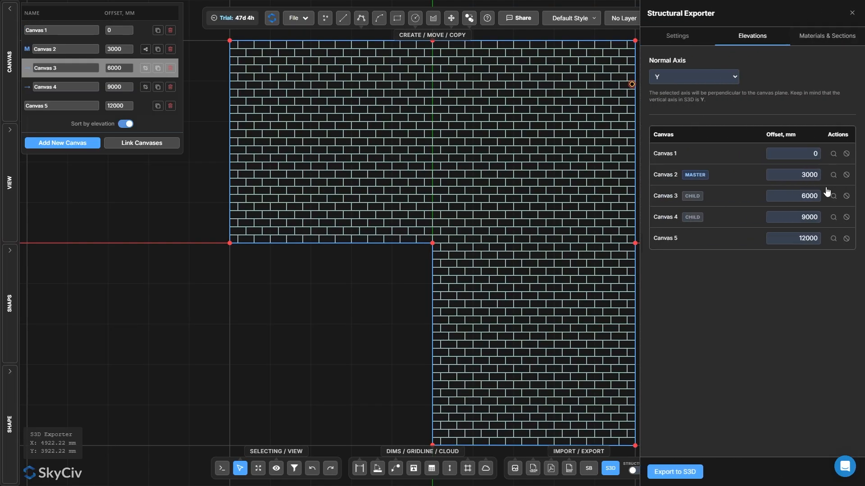
Export the multi-level model to S3D
left_click(682, 470)
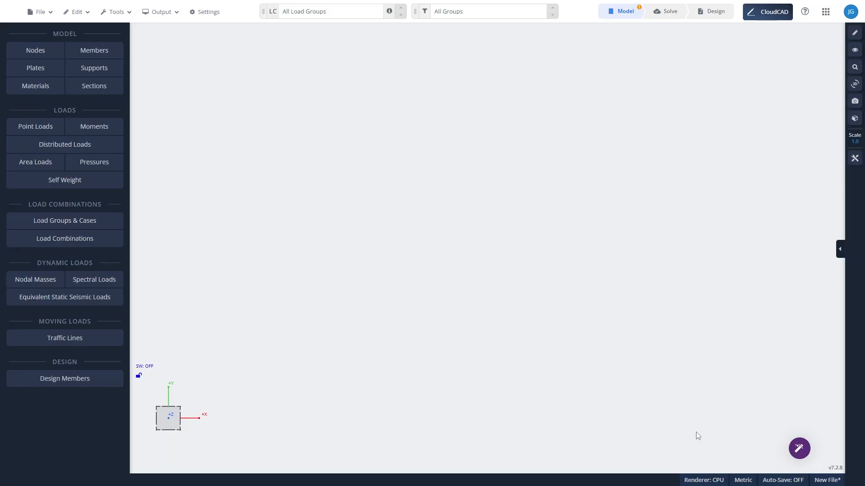
left_click_drag(281, 355, 360, 342)
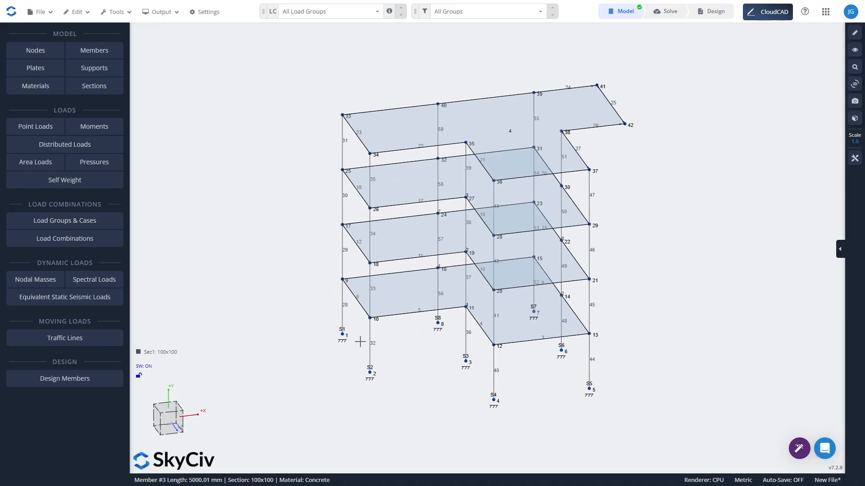